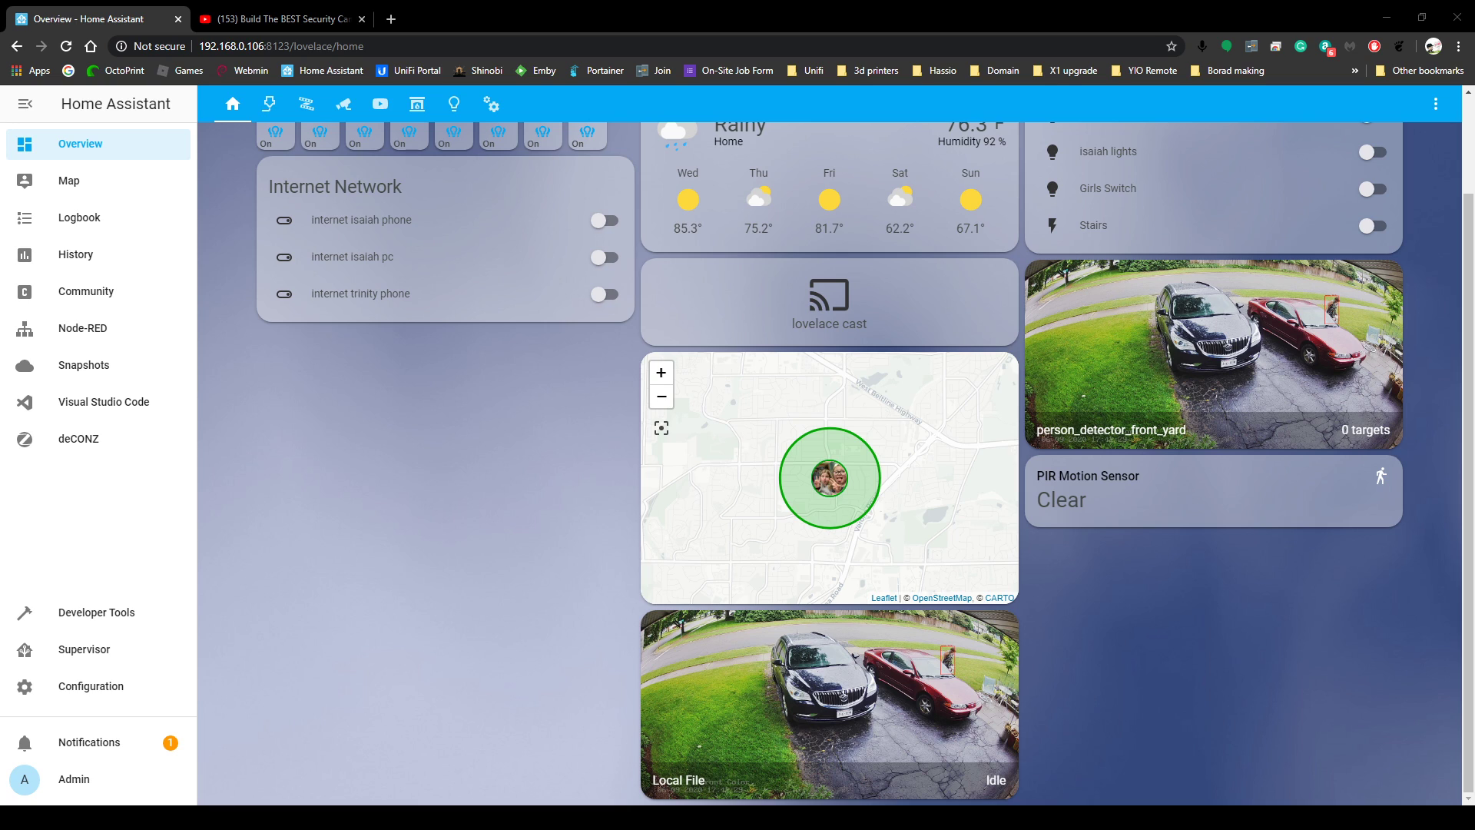
Open the HACS integrations store, briefly opening and closing the add-repository search
click(59, 291)
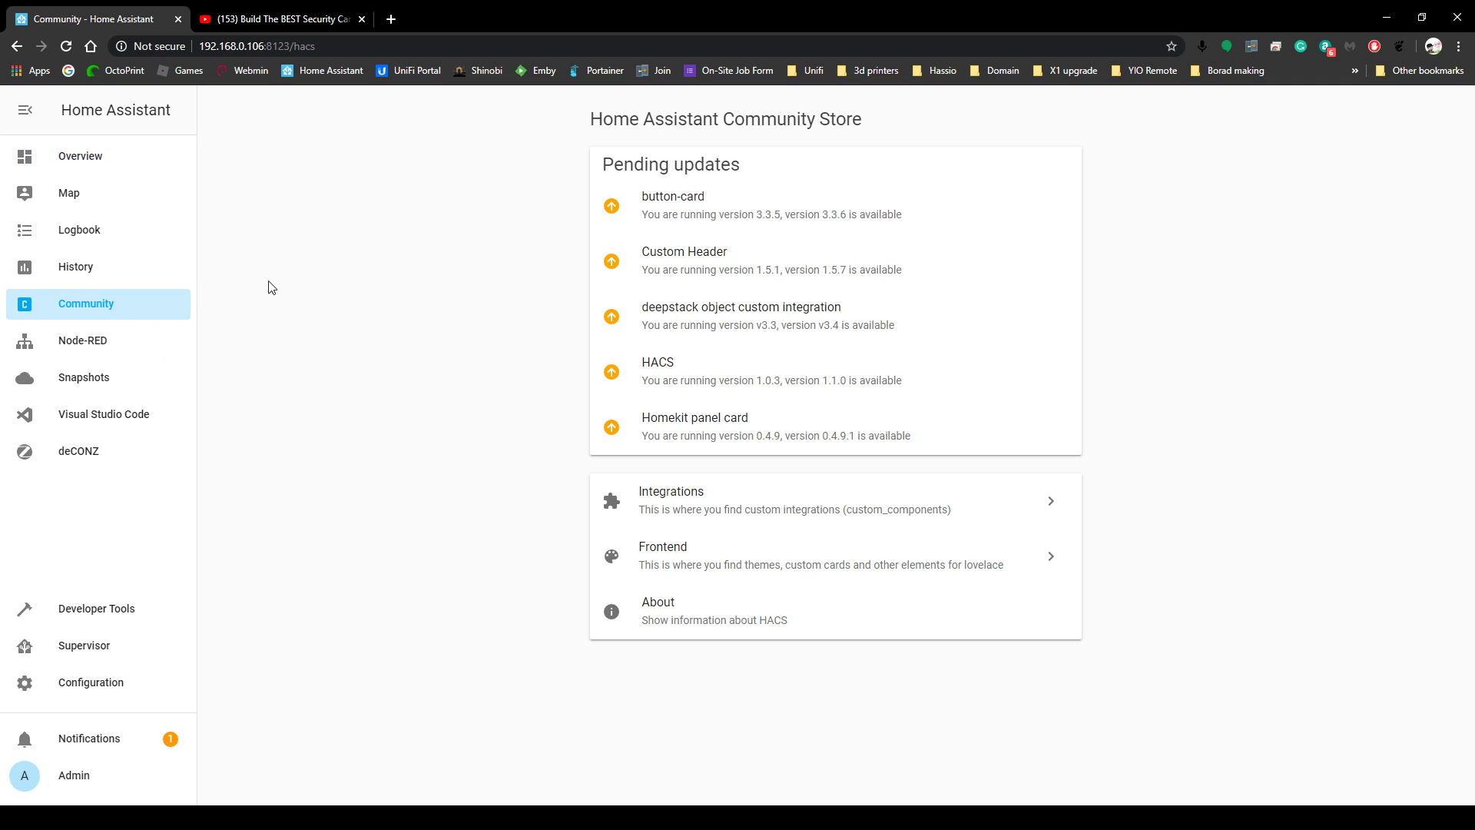
click(747, 509)
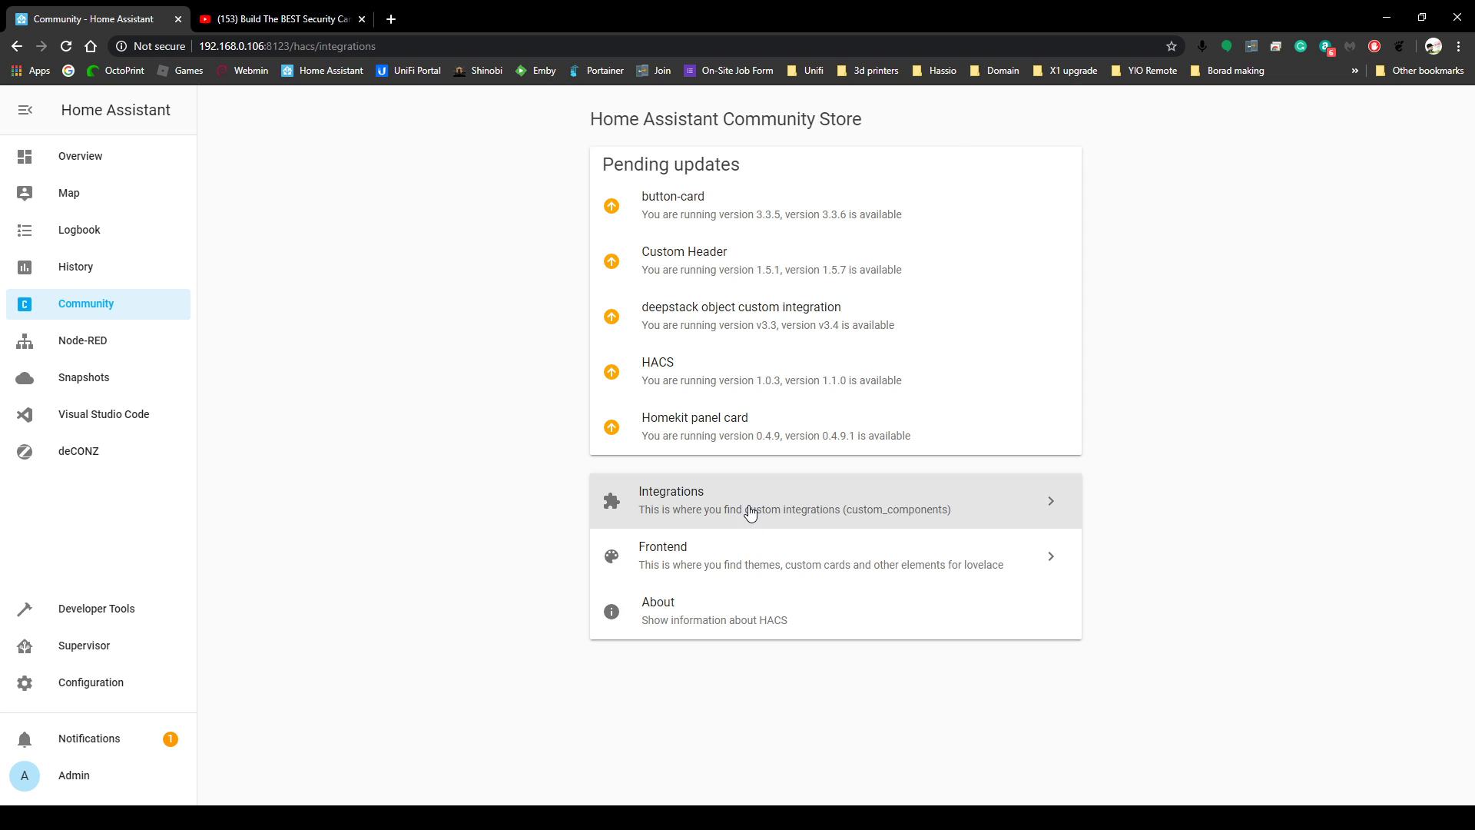
click(1427, 776)
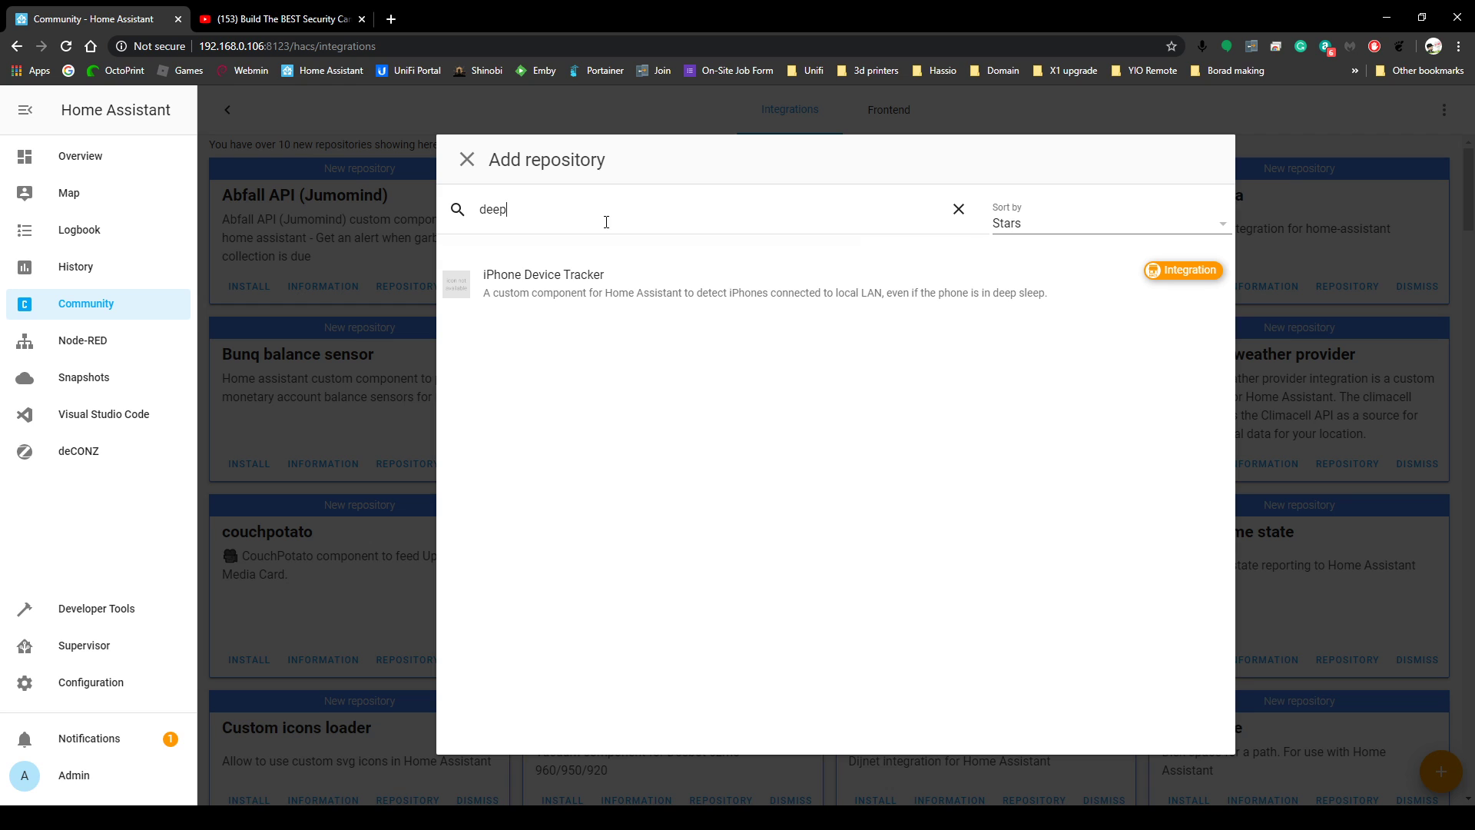
click(465, 160)
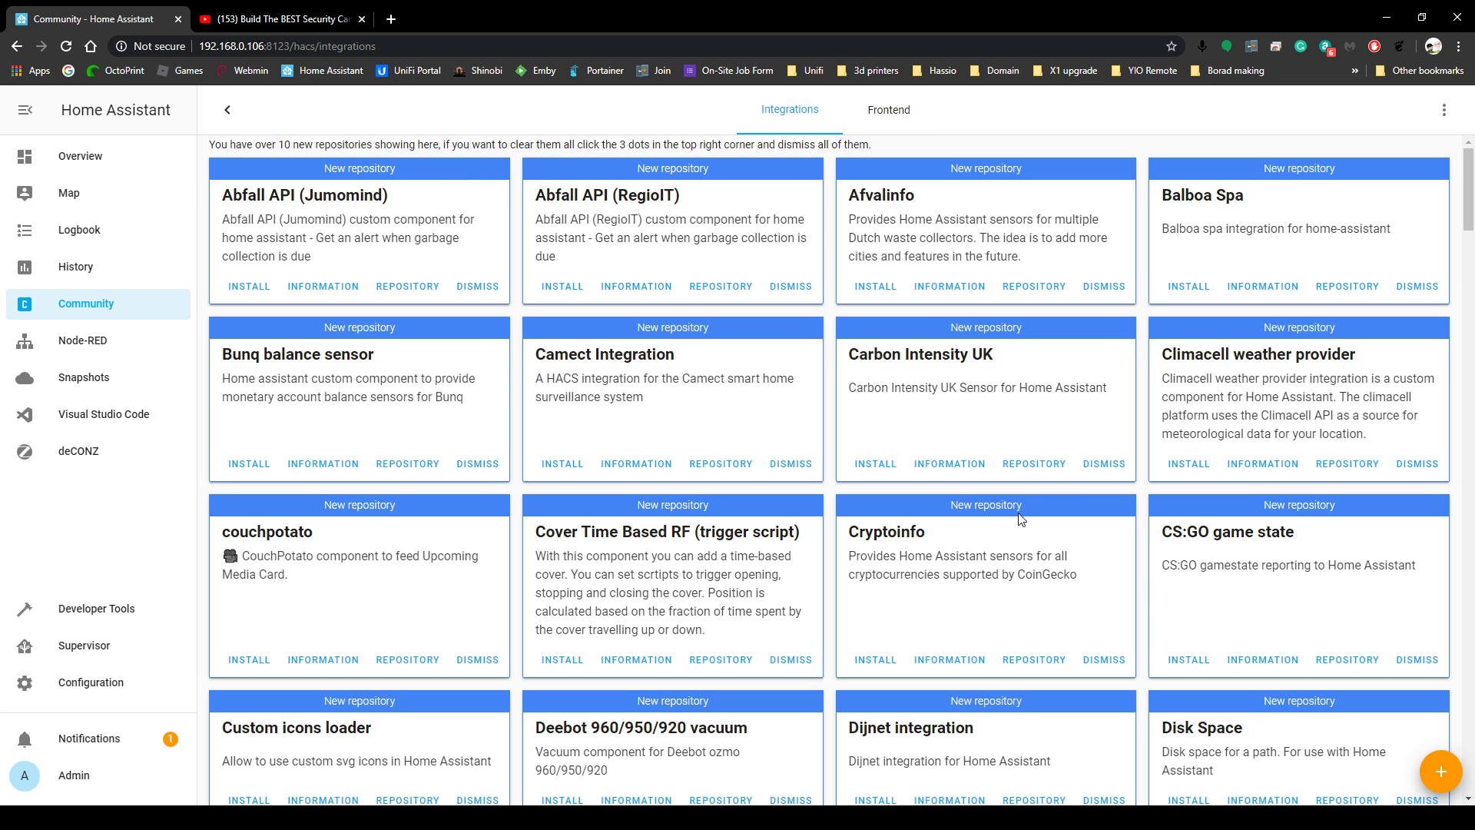
View the pending update details for the deepstack object custom integration
scroll(1222, 614, down, 20)
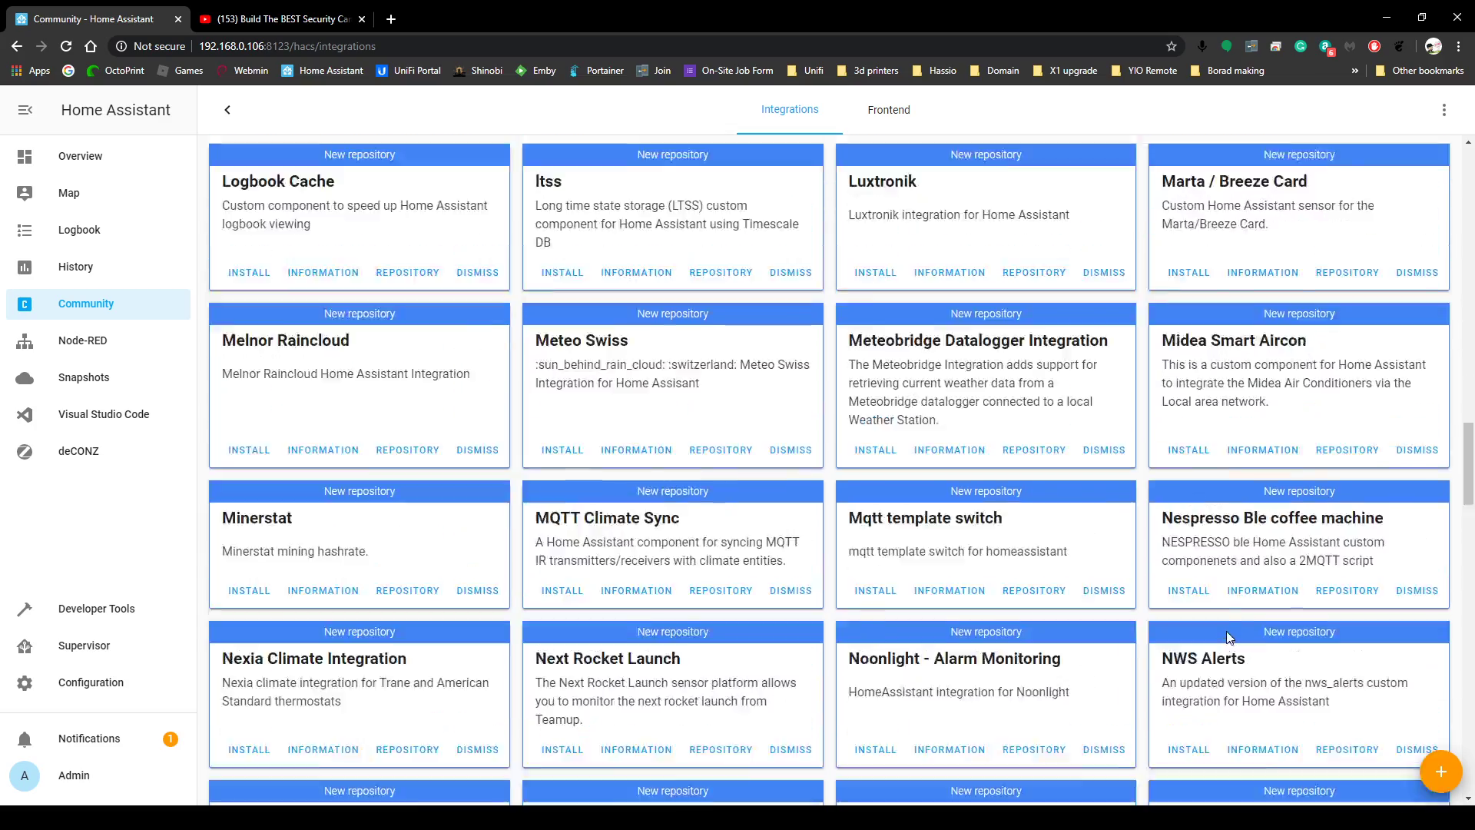
scroll(1226, 630, down, 15)
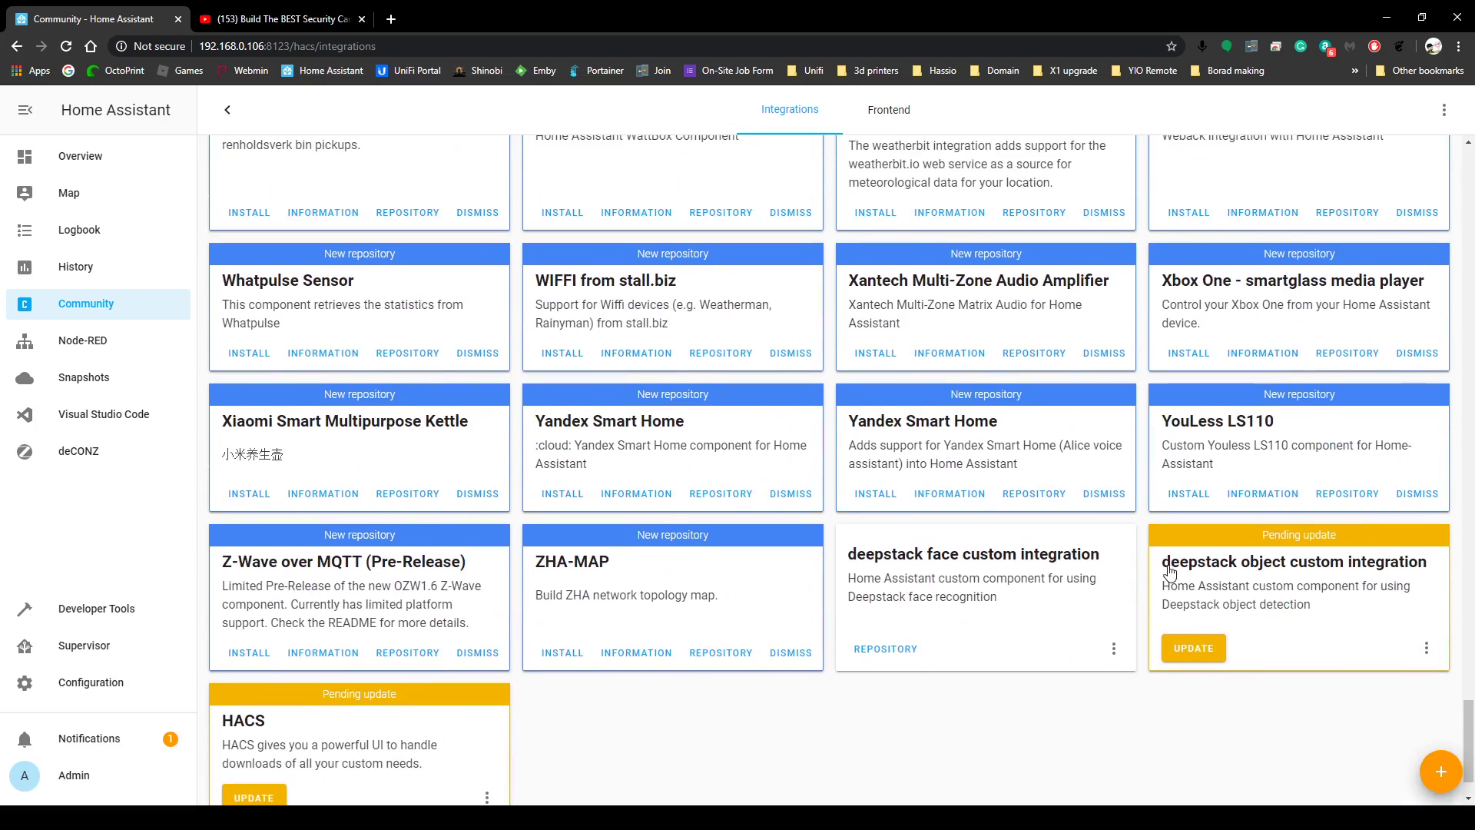
drag(1169, 573, 1424, 561)
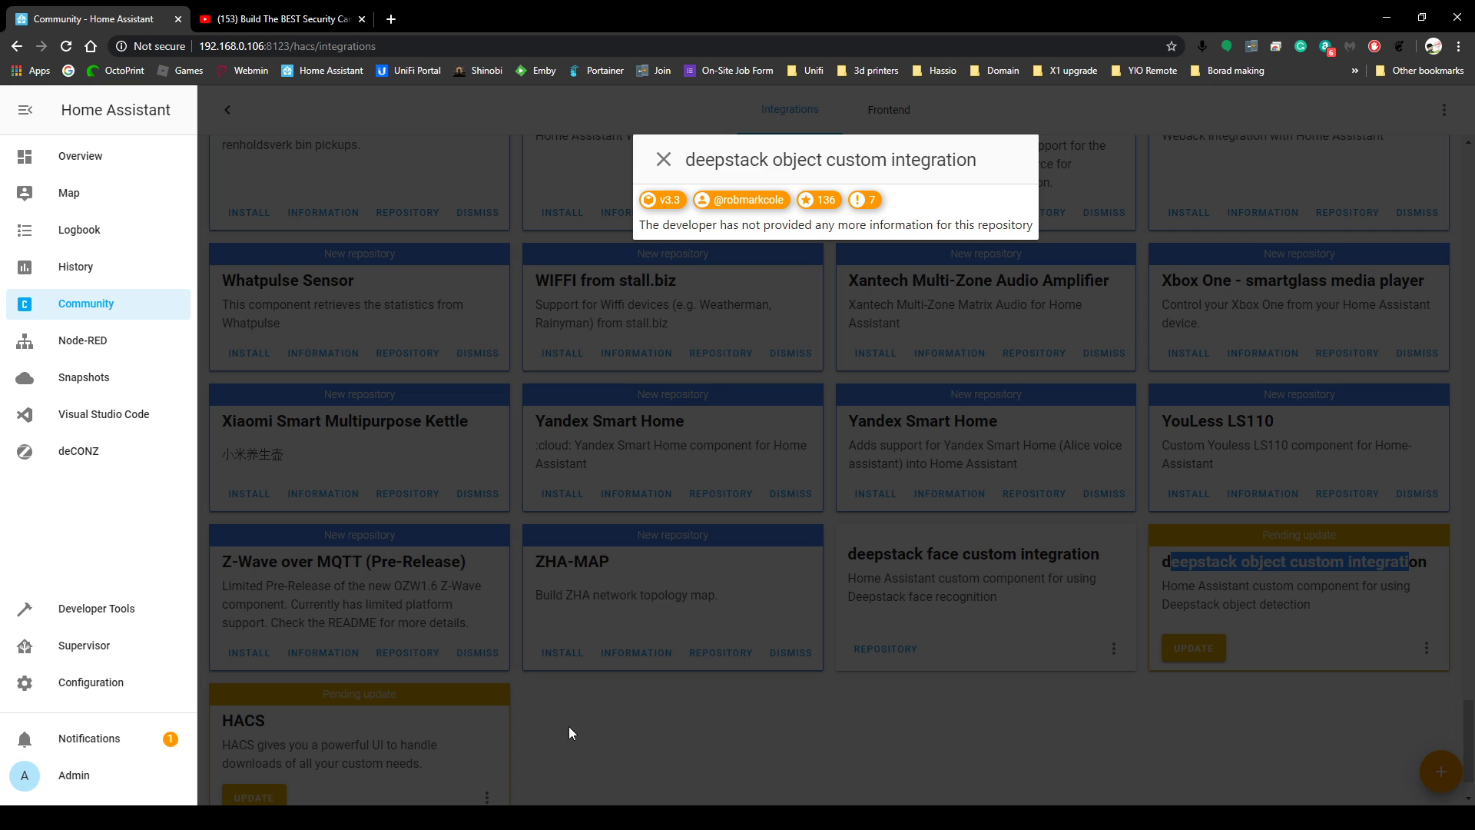
click(664, 160)
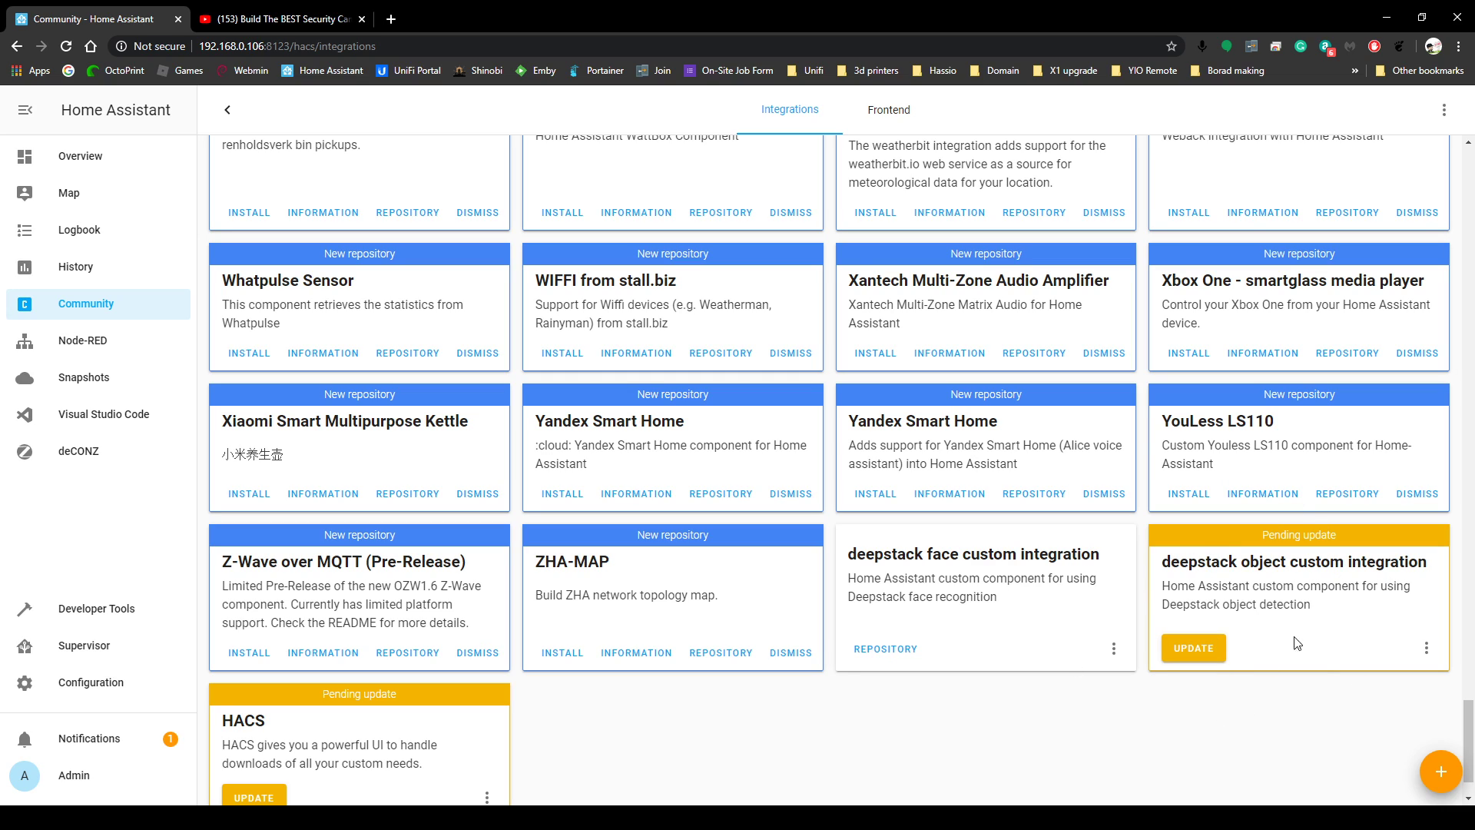
Open the Visual Studio Code add-on and browse to www > deepstack_person_images > frontyard
click(149, 415)
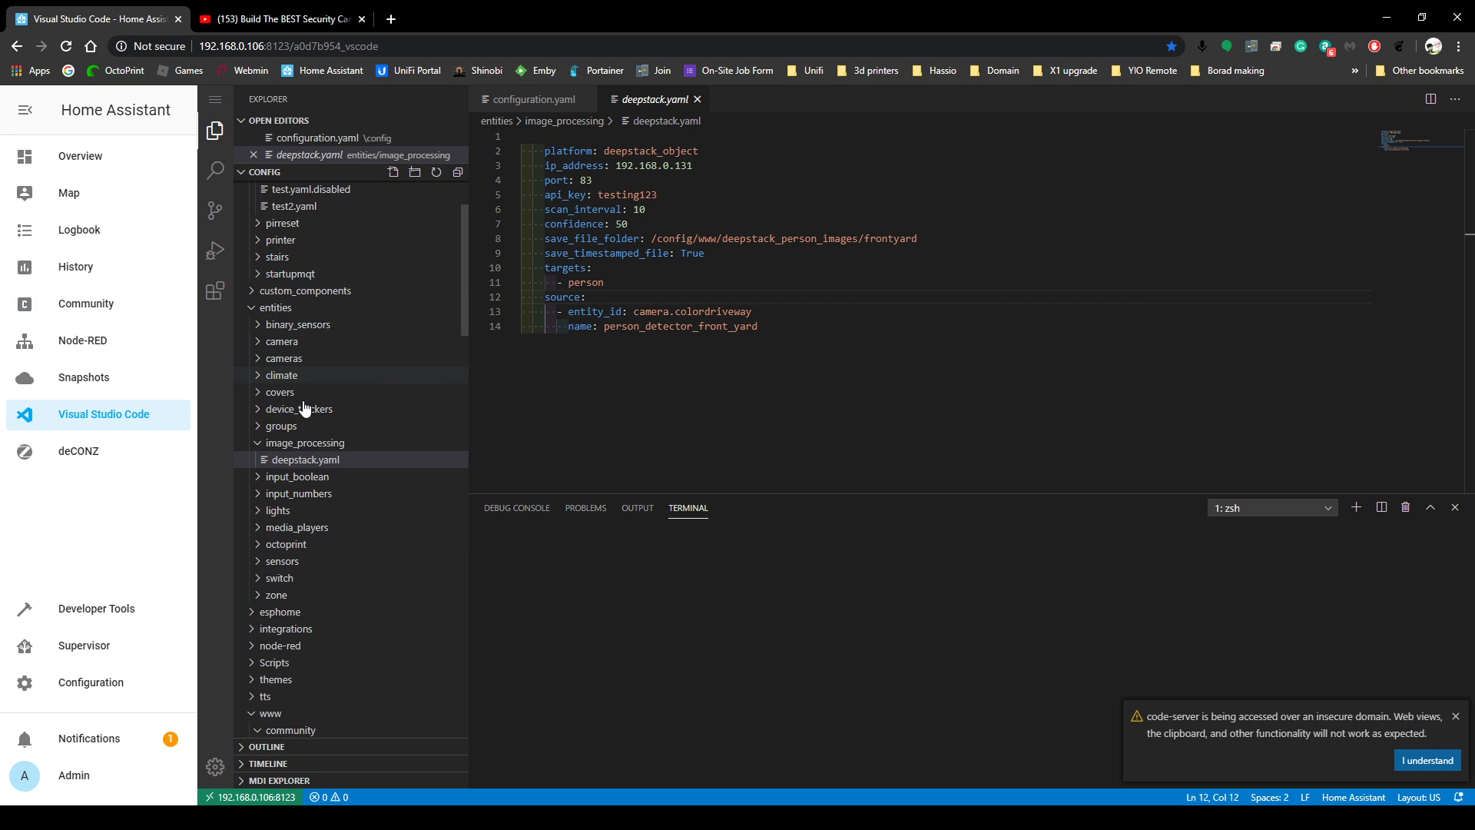
scroll(306, 461, down, 3)
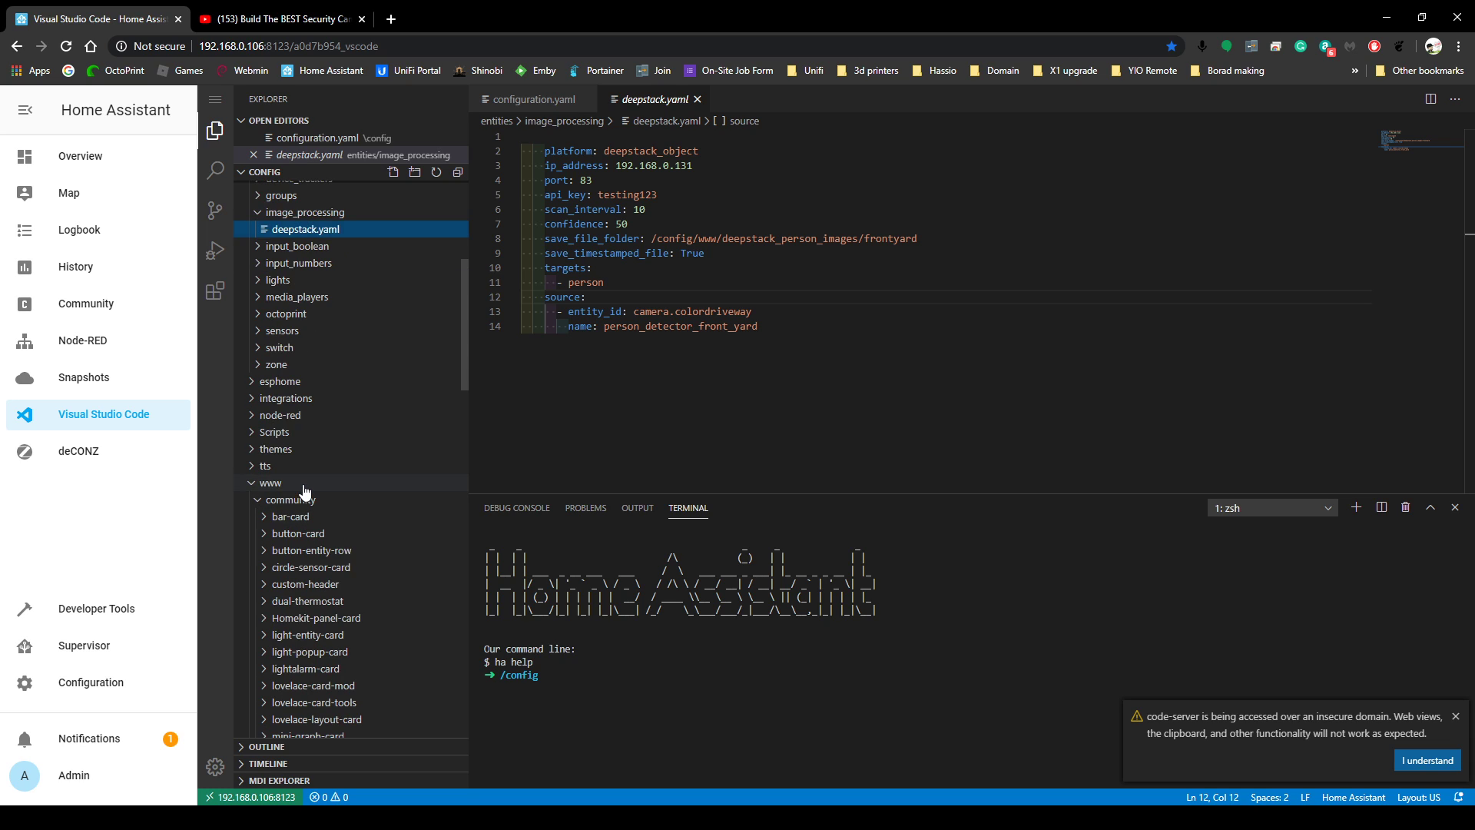
scroll(305, 492, up, 1)
click(300, 545)
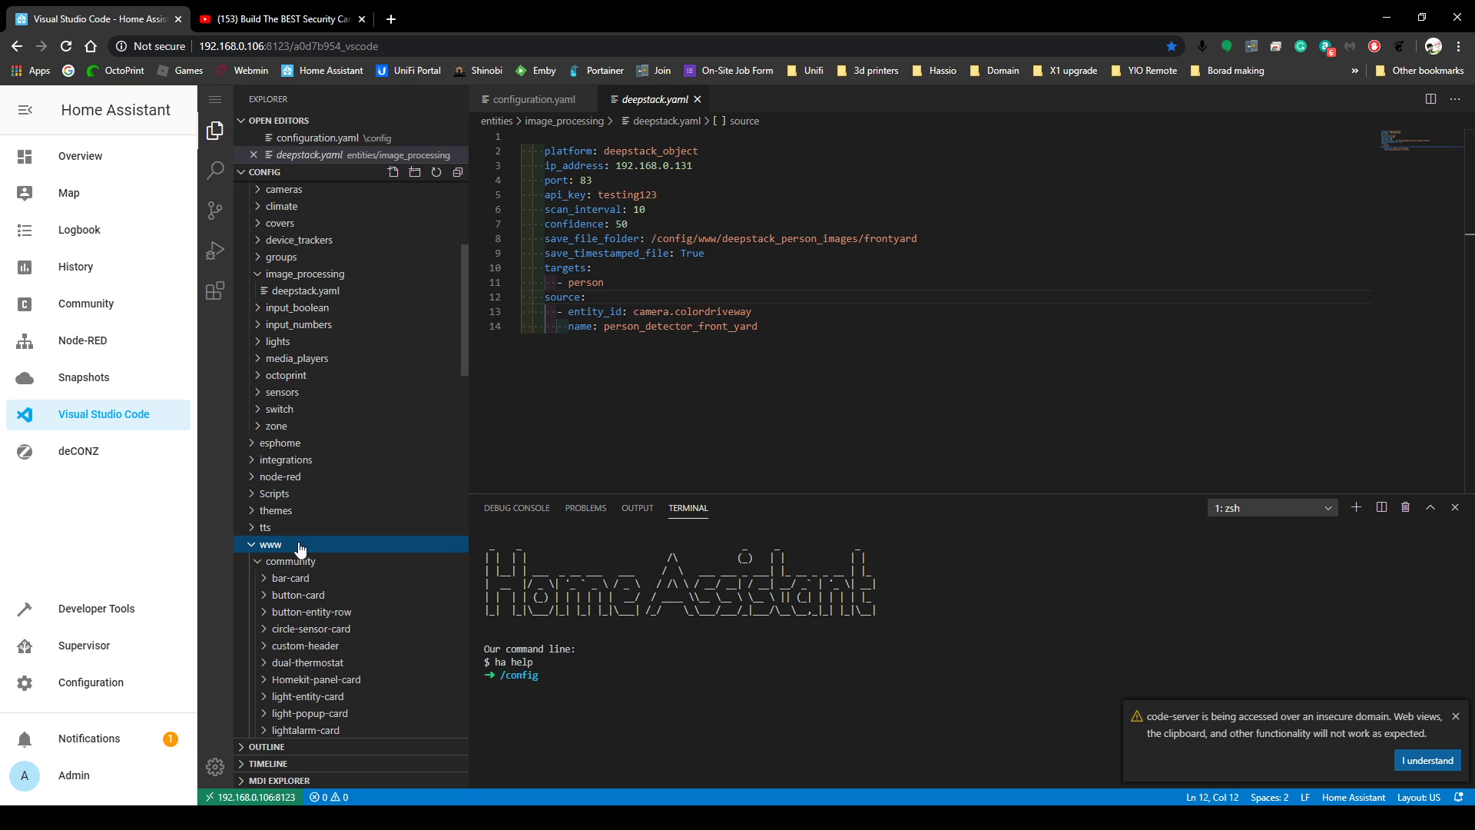
scroll(377, 566, down, 5)
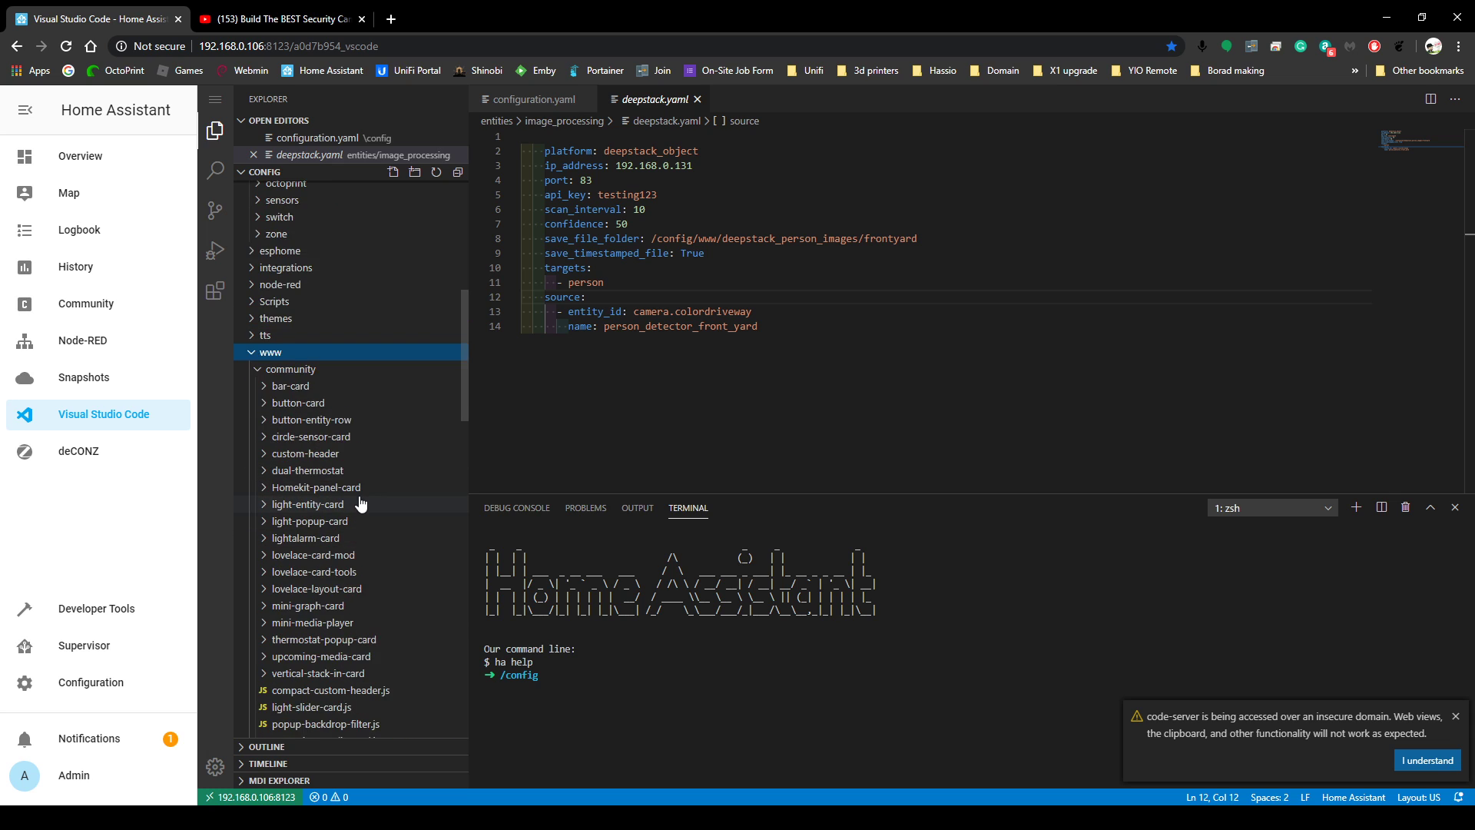
scroll(361, 503, up, 1)
scroll(350, 530, down, 9)
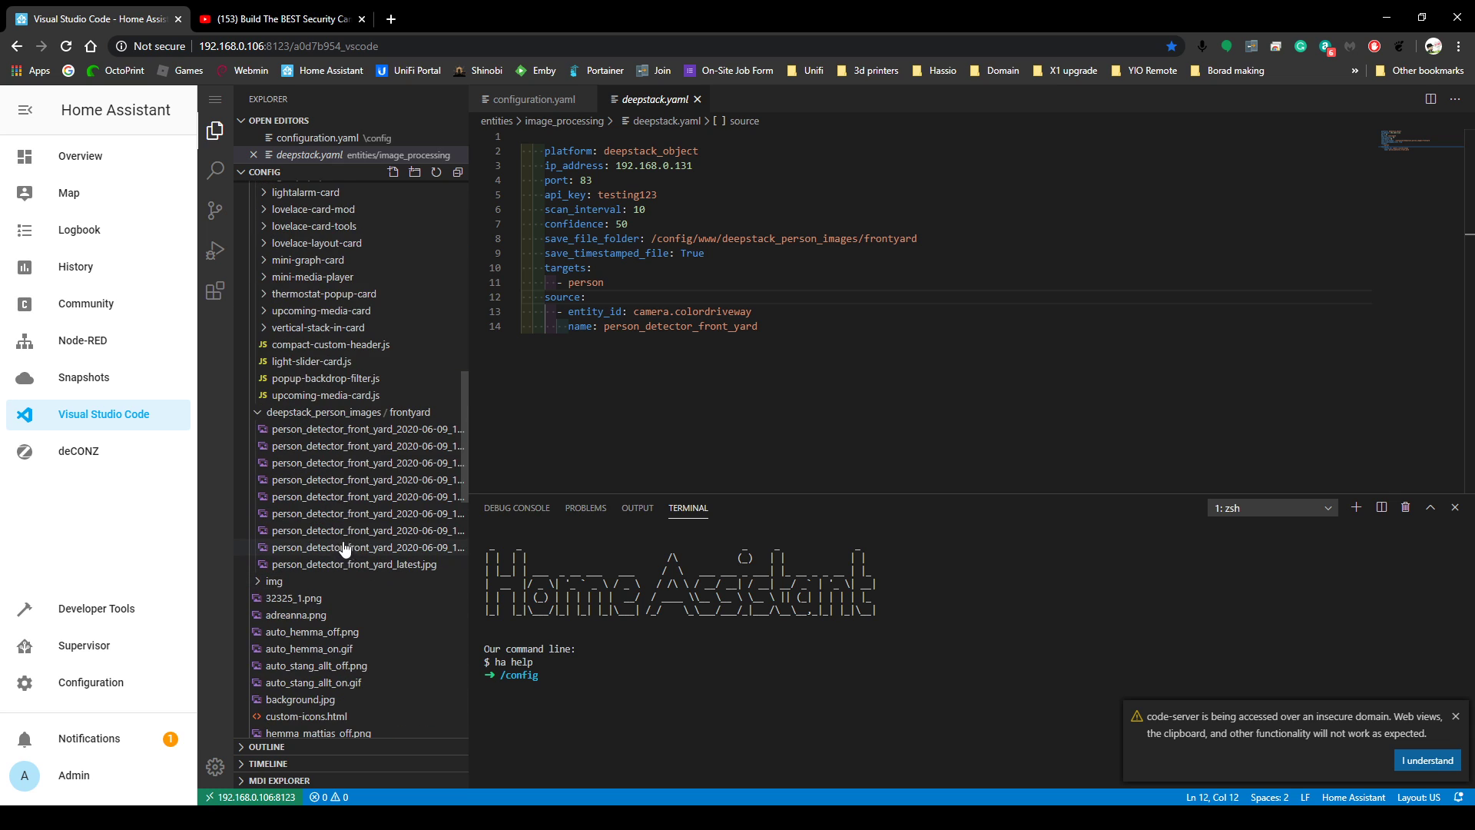
scroll(323, 507, up, 1)
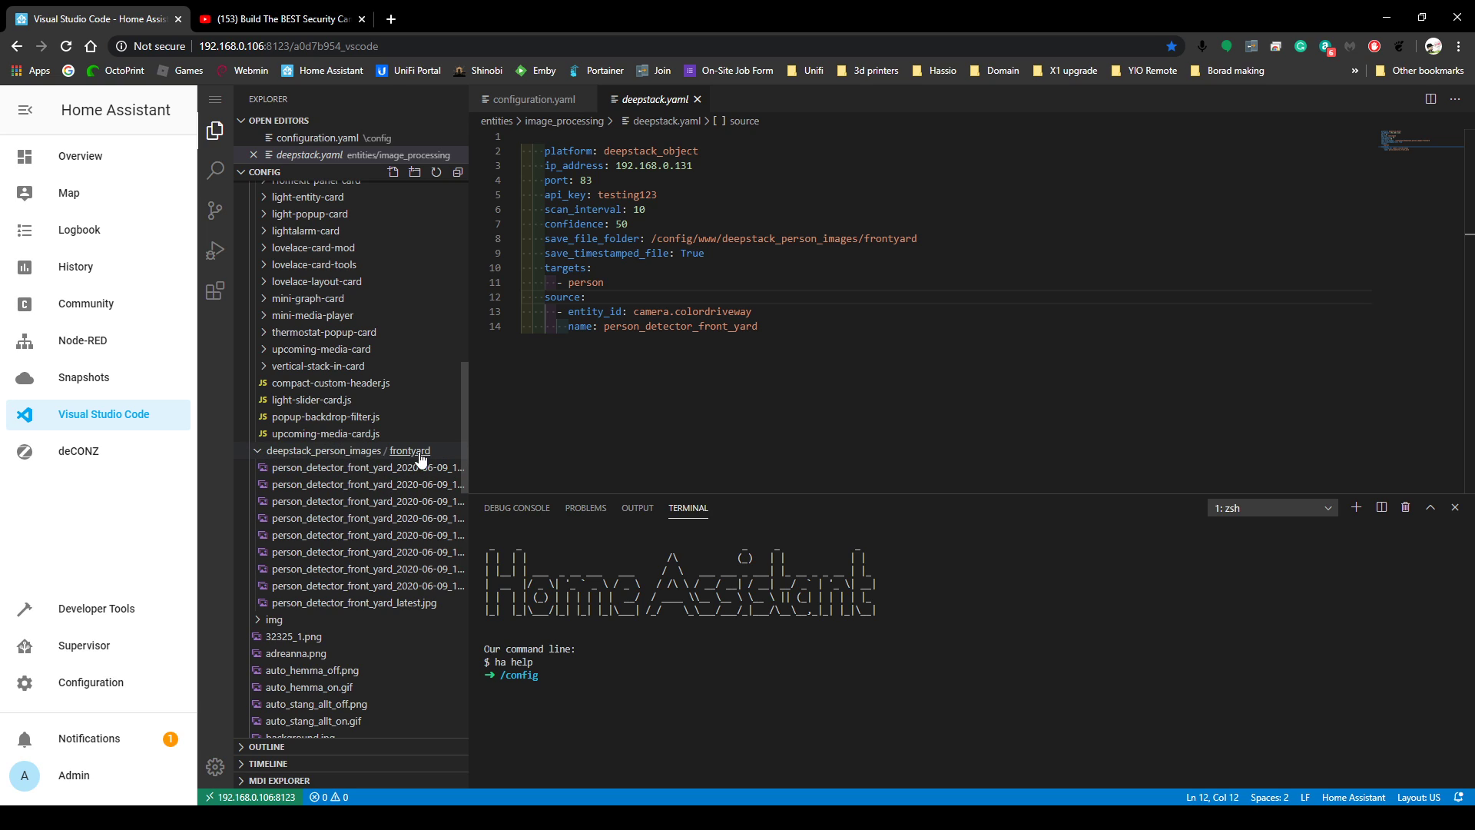
click(389, 519)
click(392, 538)
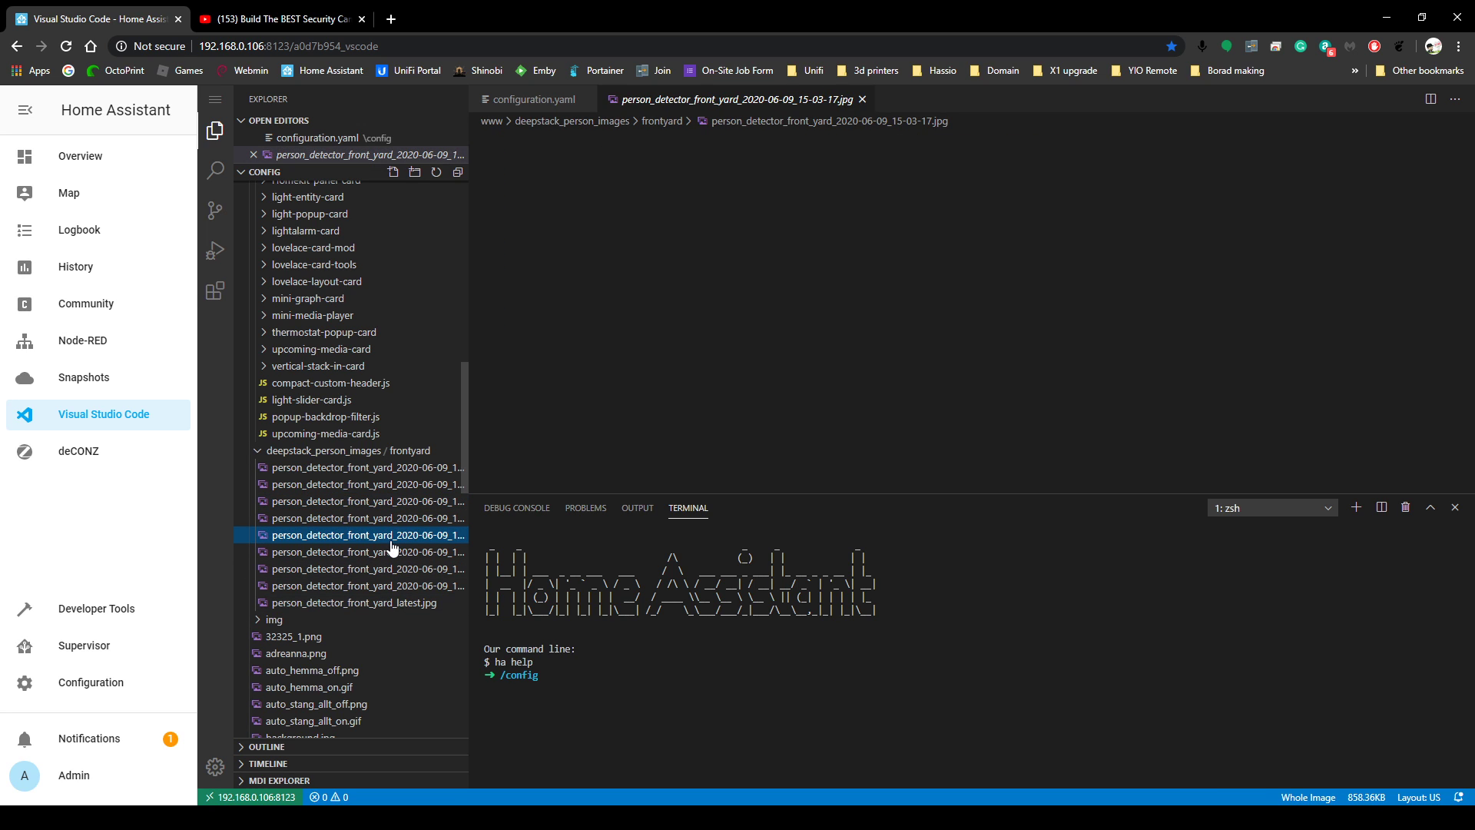
click(389, 569)
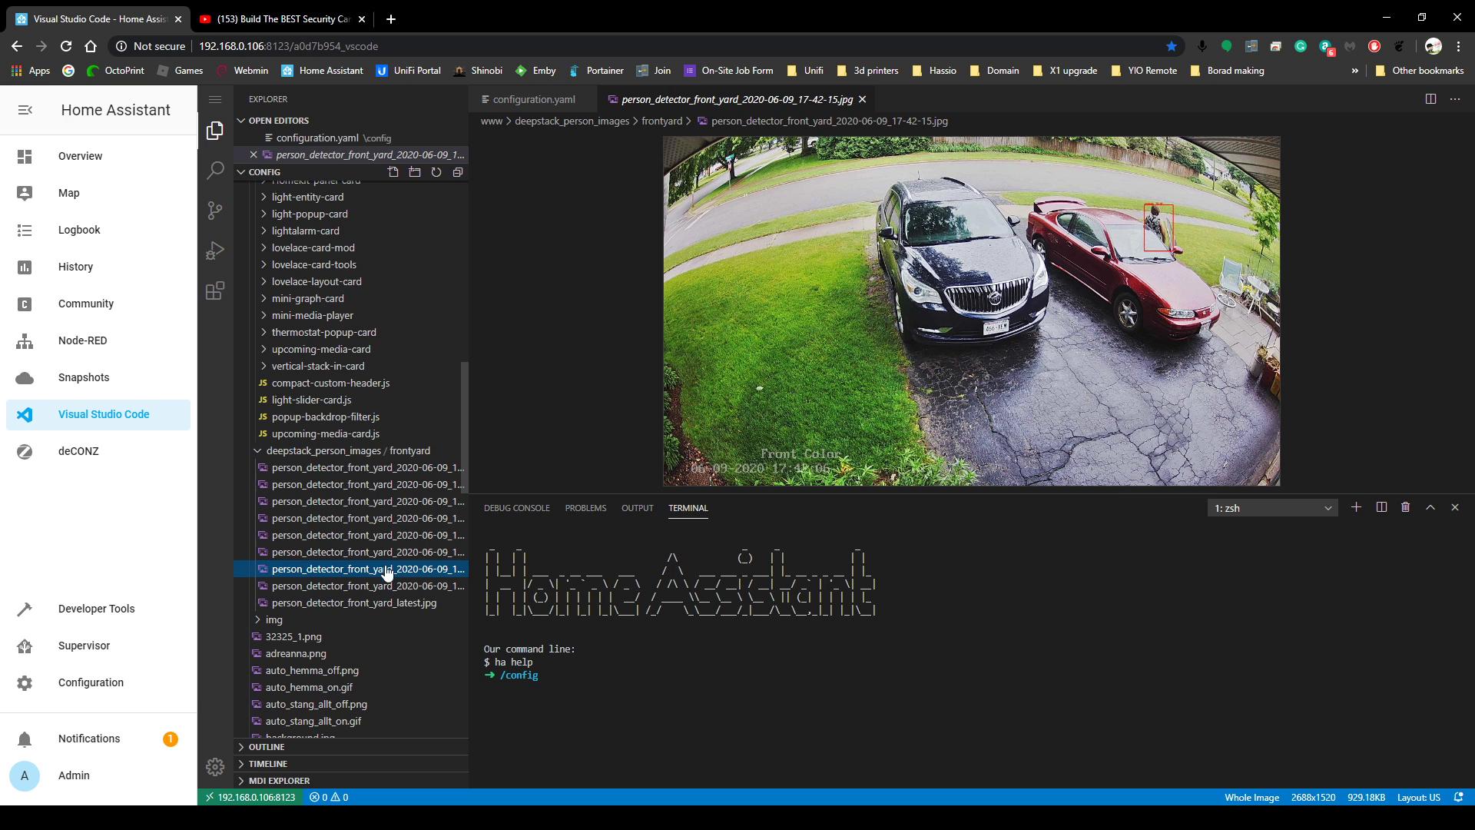
click(385, 585)
click(390, 538)
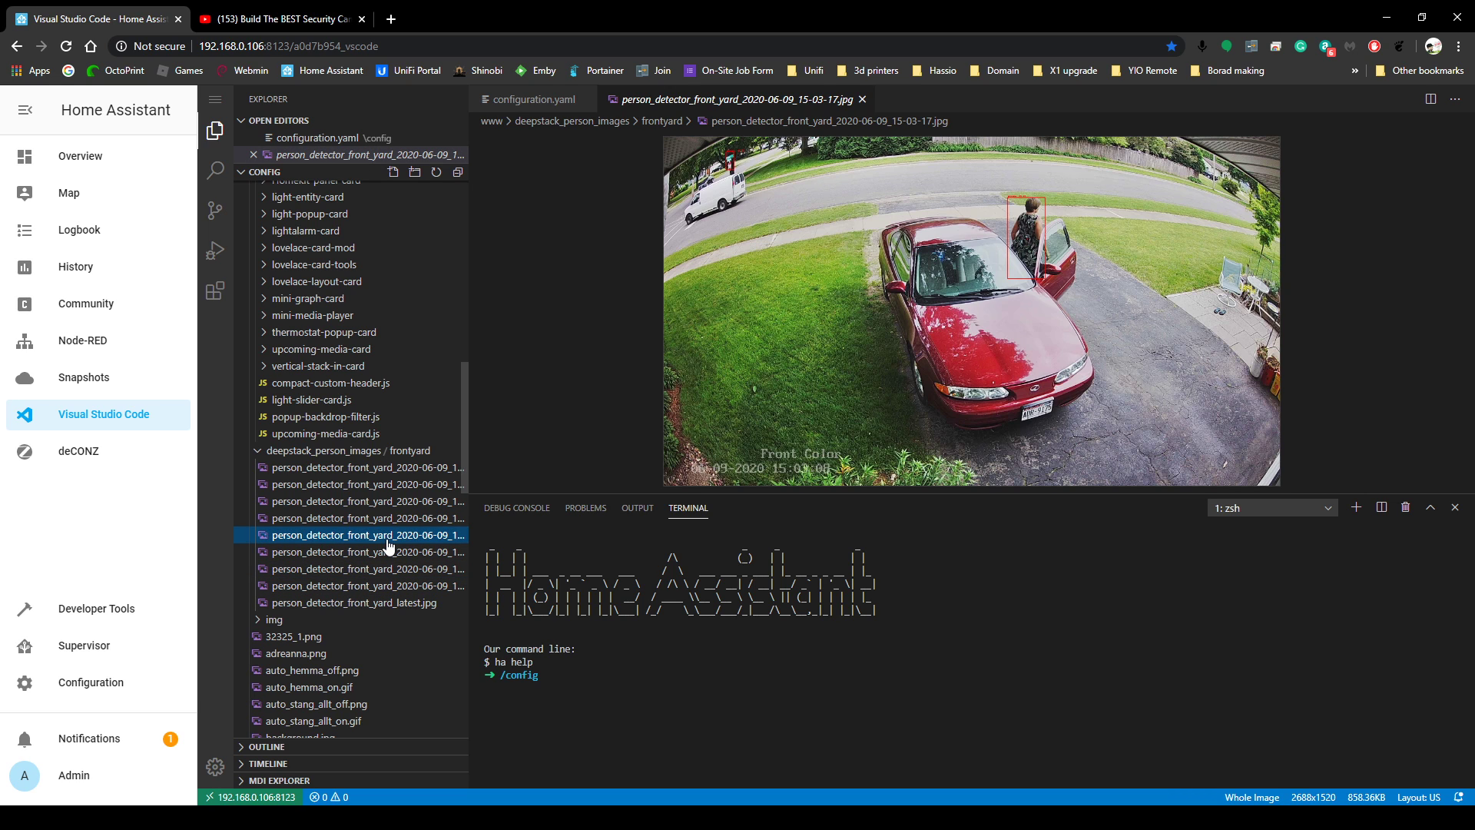
Zoom the snapshot to 200% on the boxed person labelled 99.6%
click(1026, 220)
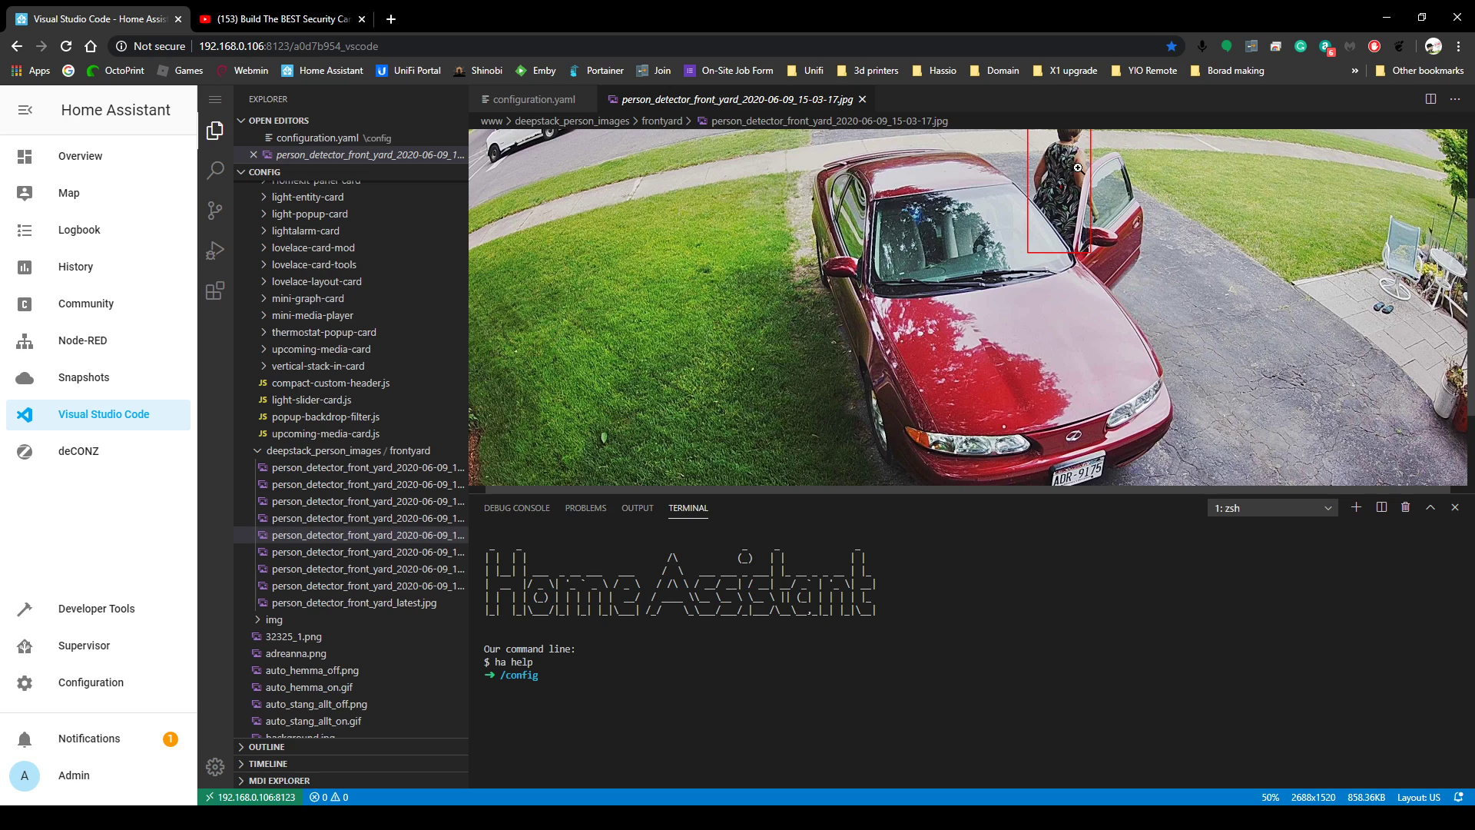
click(1078, 167)
click(1107, 211)
scroll(1125, 236, up, 1)
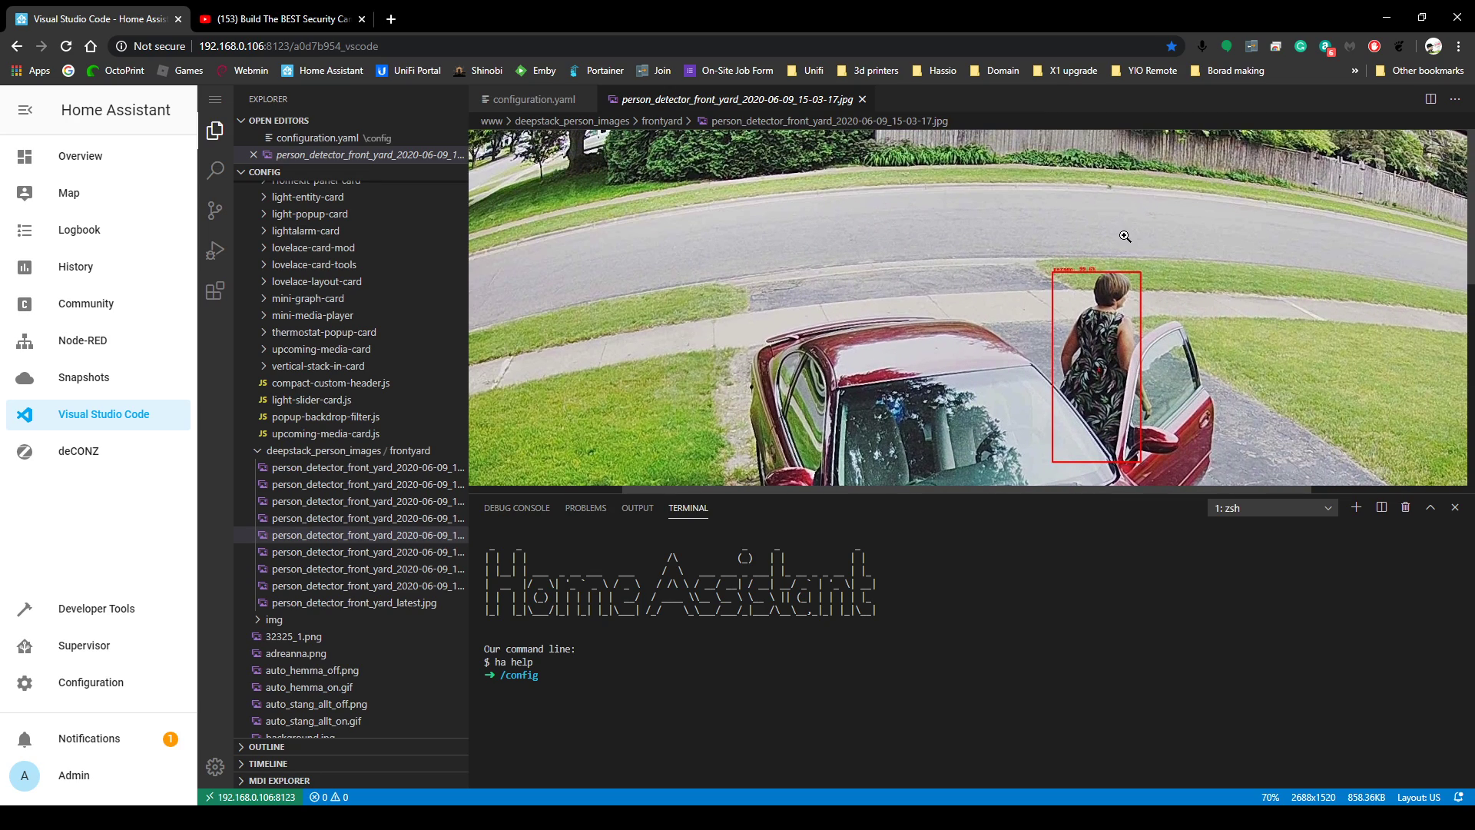
click(1125, 238)
click(1131, 258)
click(1141, 292)
click(1152, 330)
click(1164, 362)
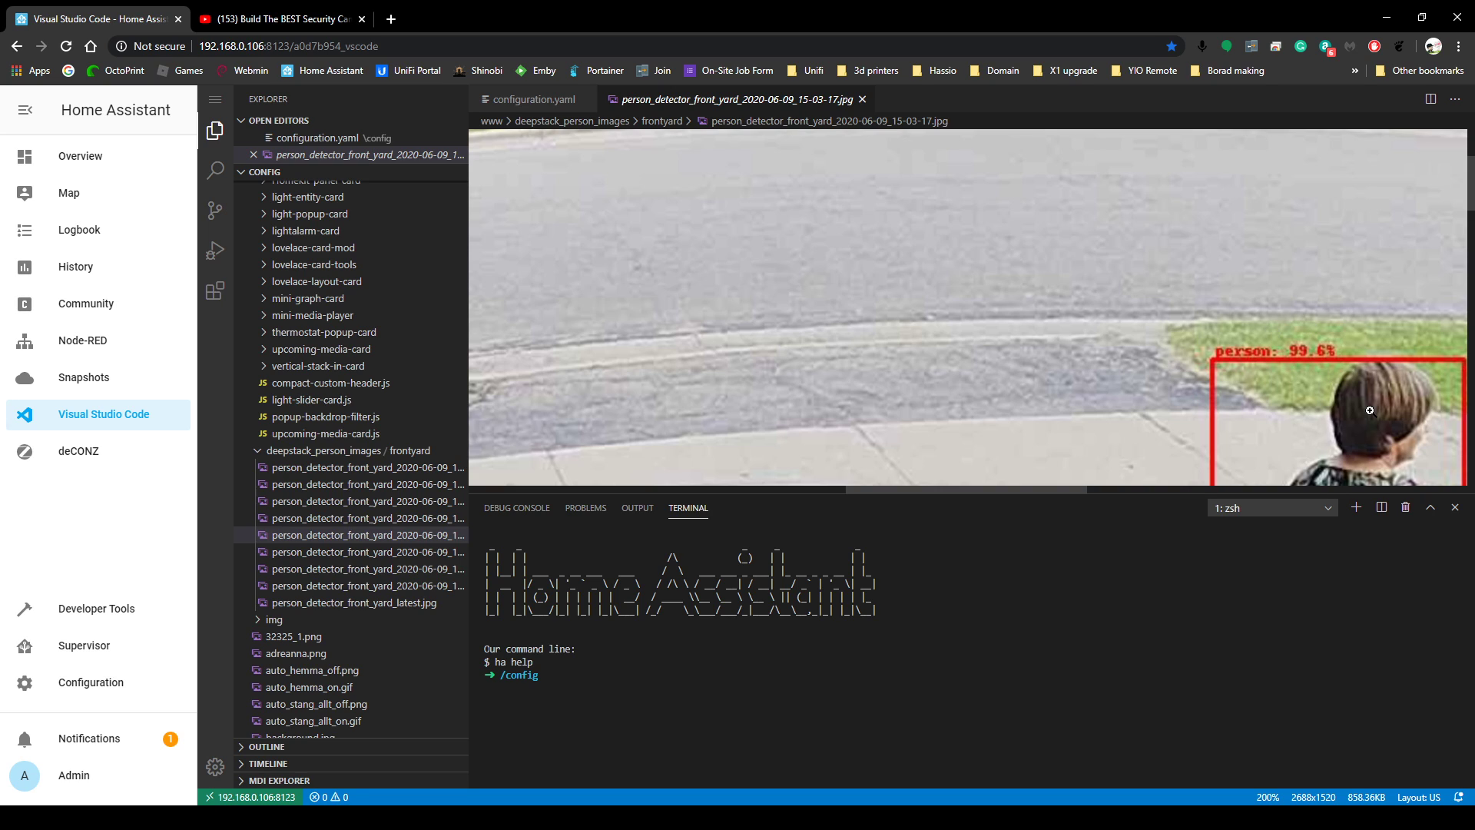
scroll(1230, 377, down, 1)
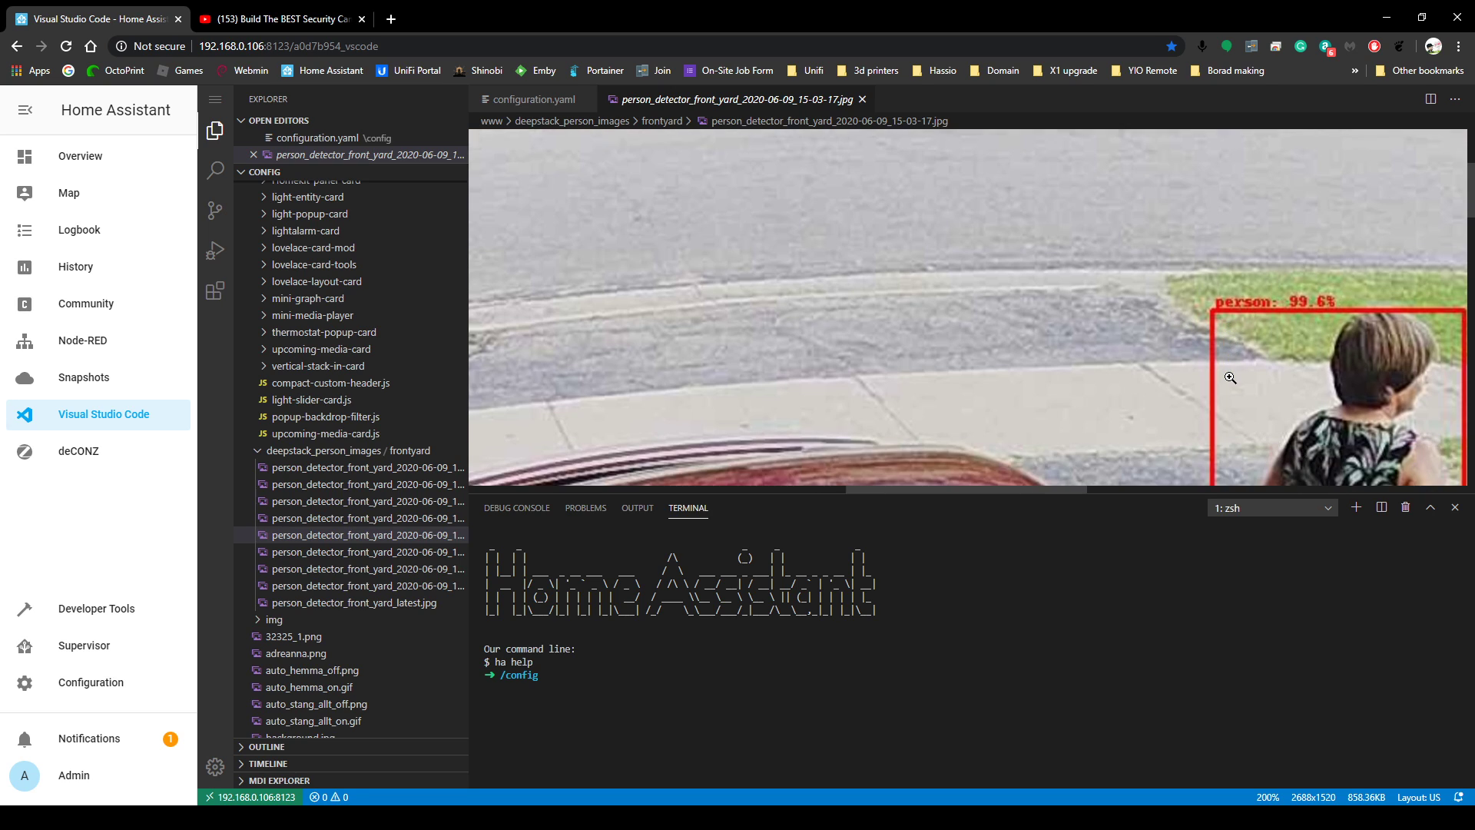
scroll(1230, 377, down, 1)
scroll(768, 373, up, 2)
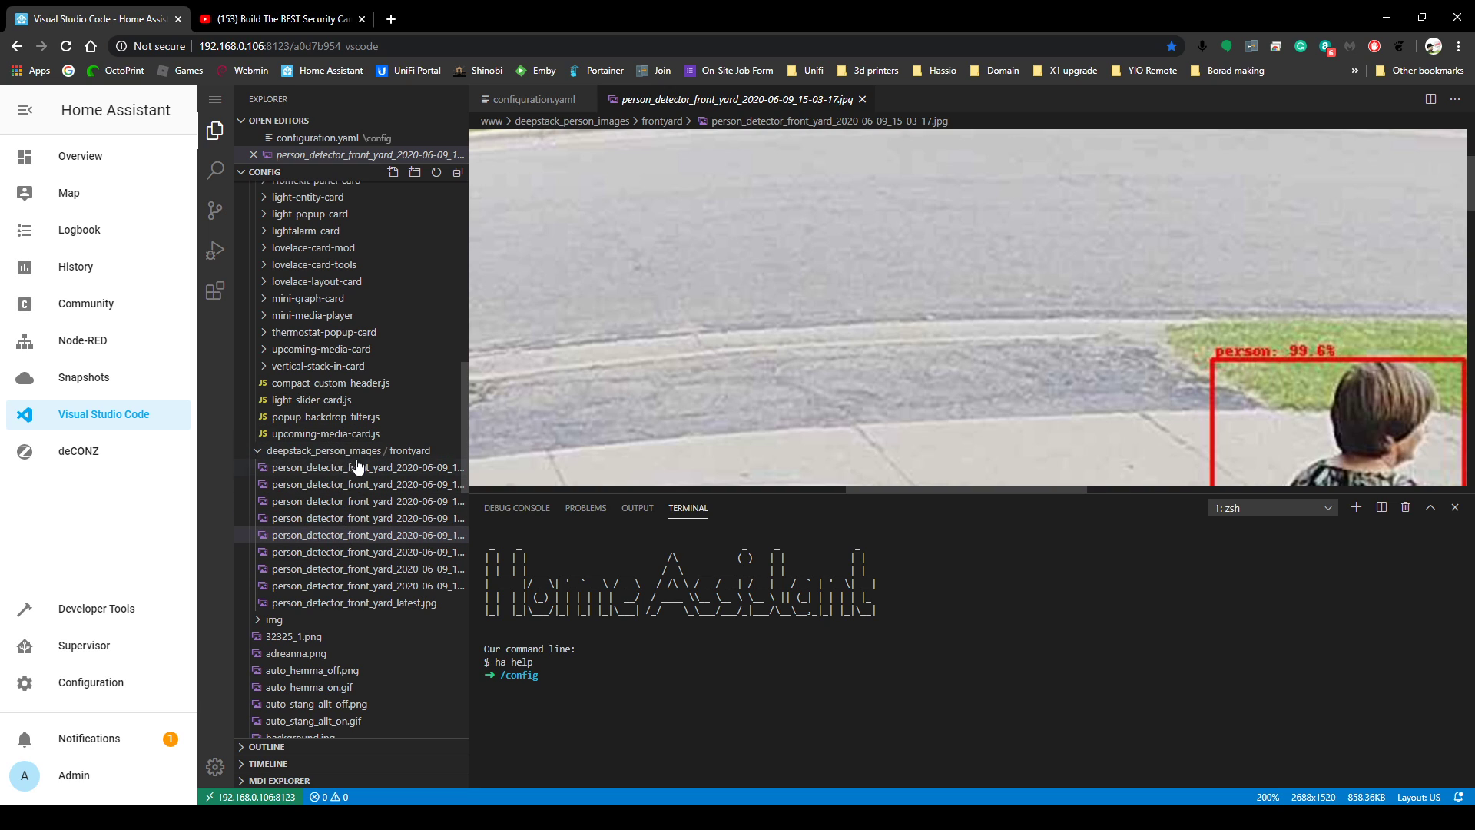
scroll(354, 430, up, 4)
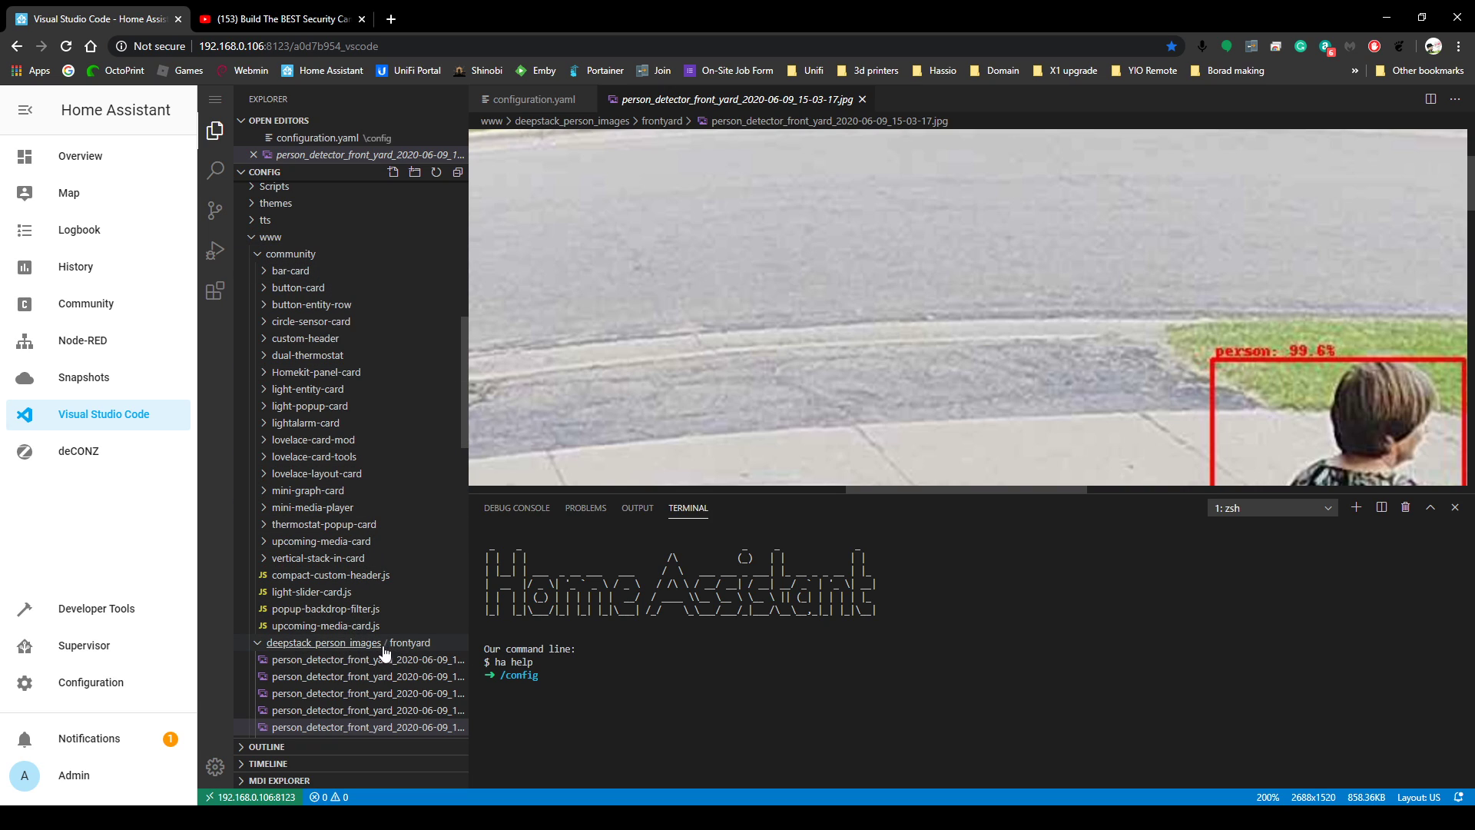
Collapse www, open configuration.yaml and select the commented image_processing block
click(253, 237)
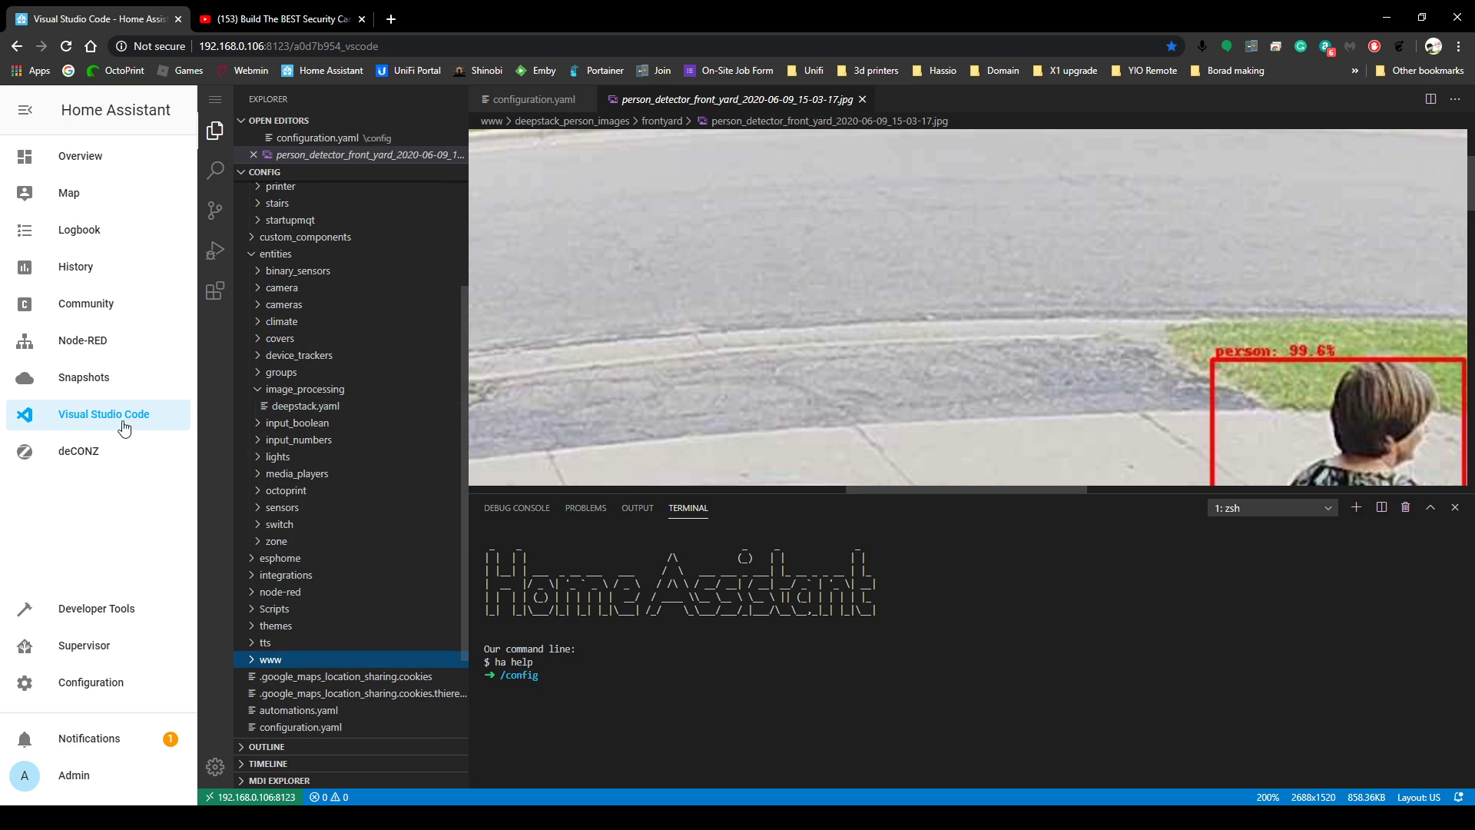
scroll(286, 504, down, 2)
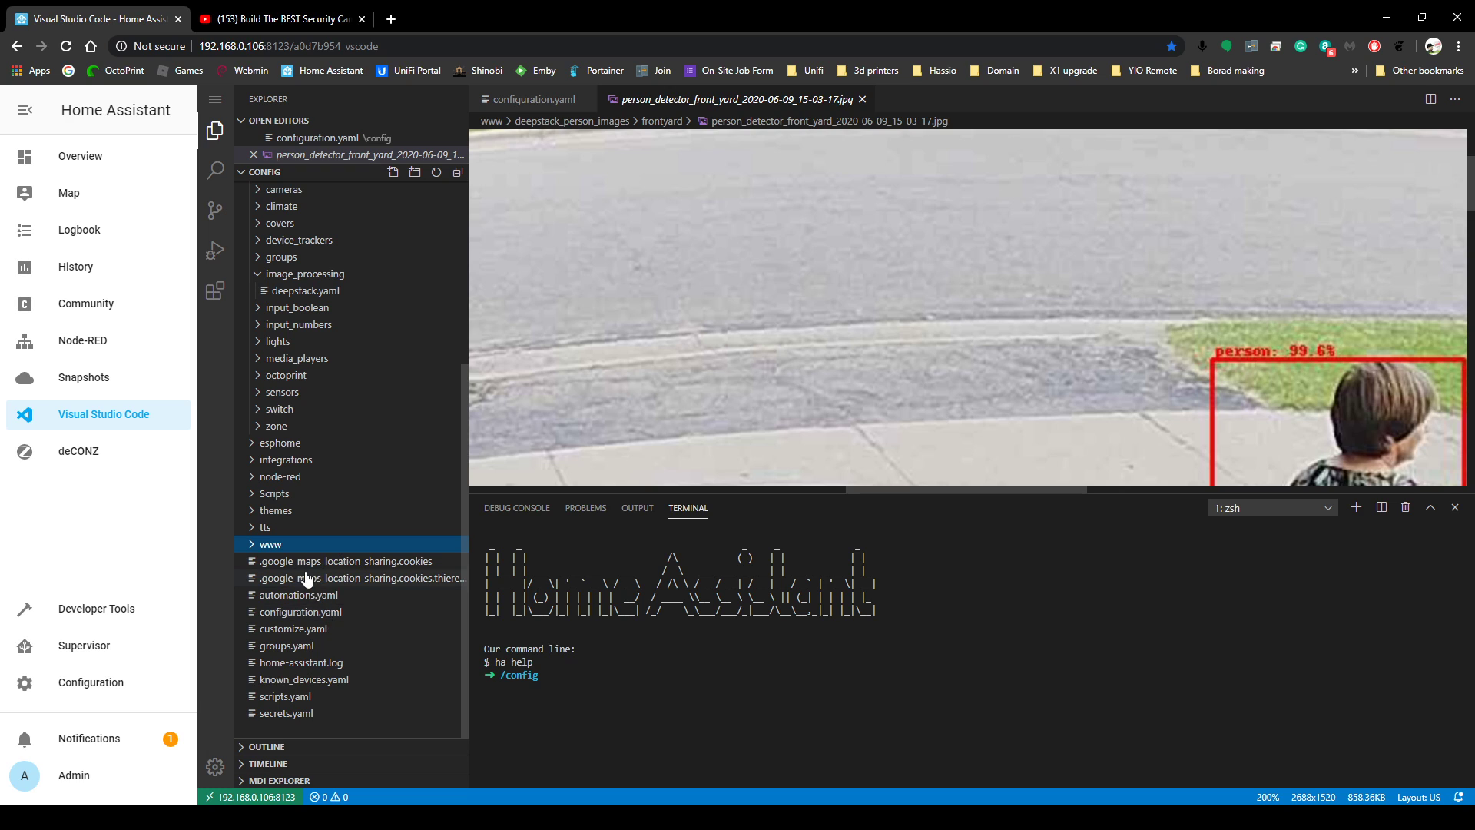
click(318, 615)
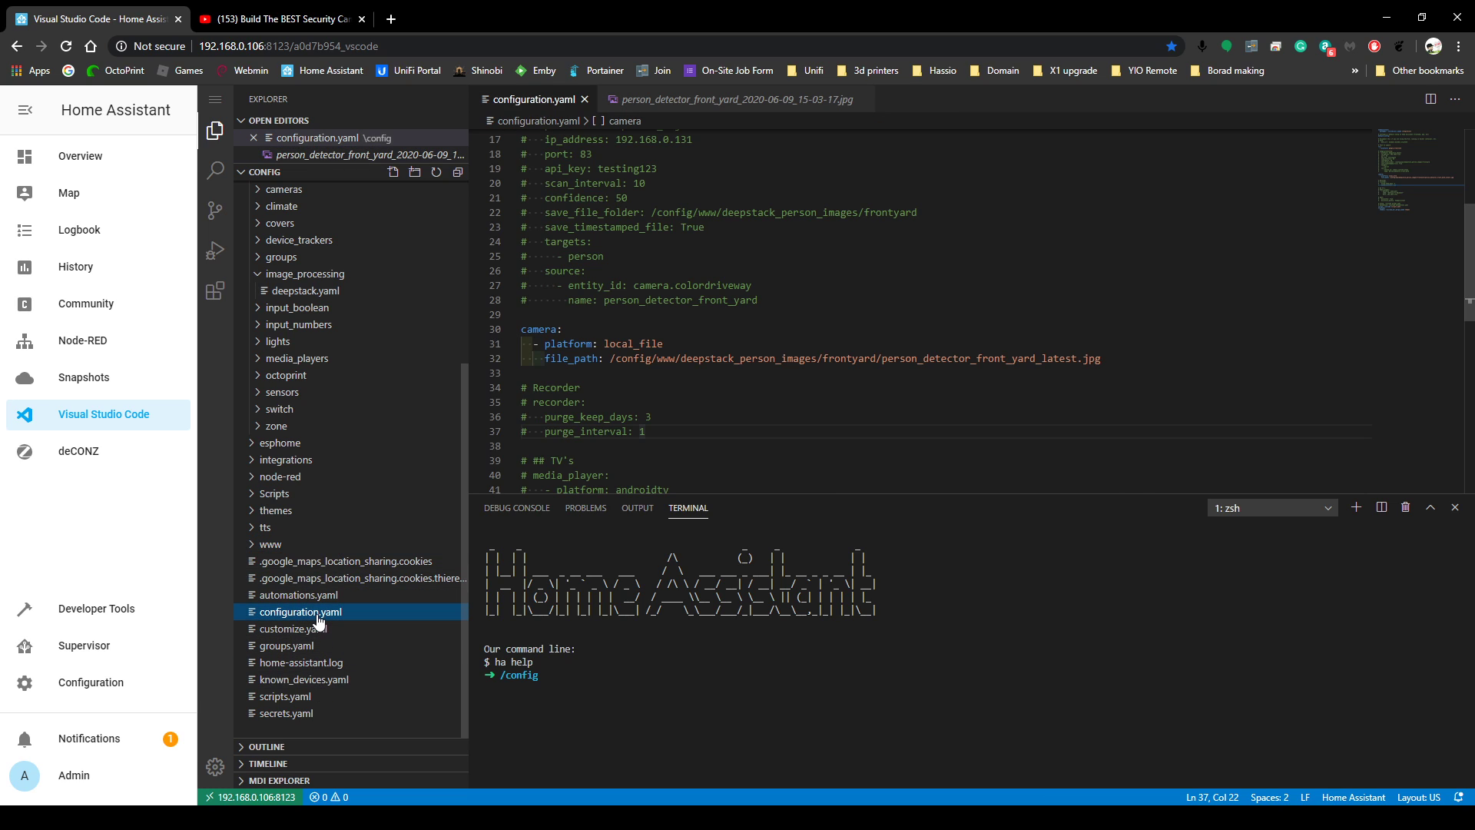
scroll(745, 407, up, 3)
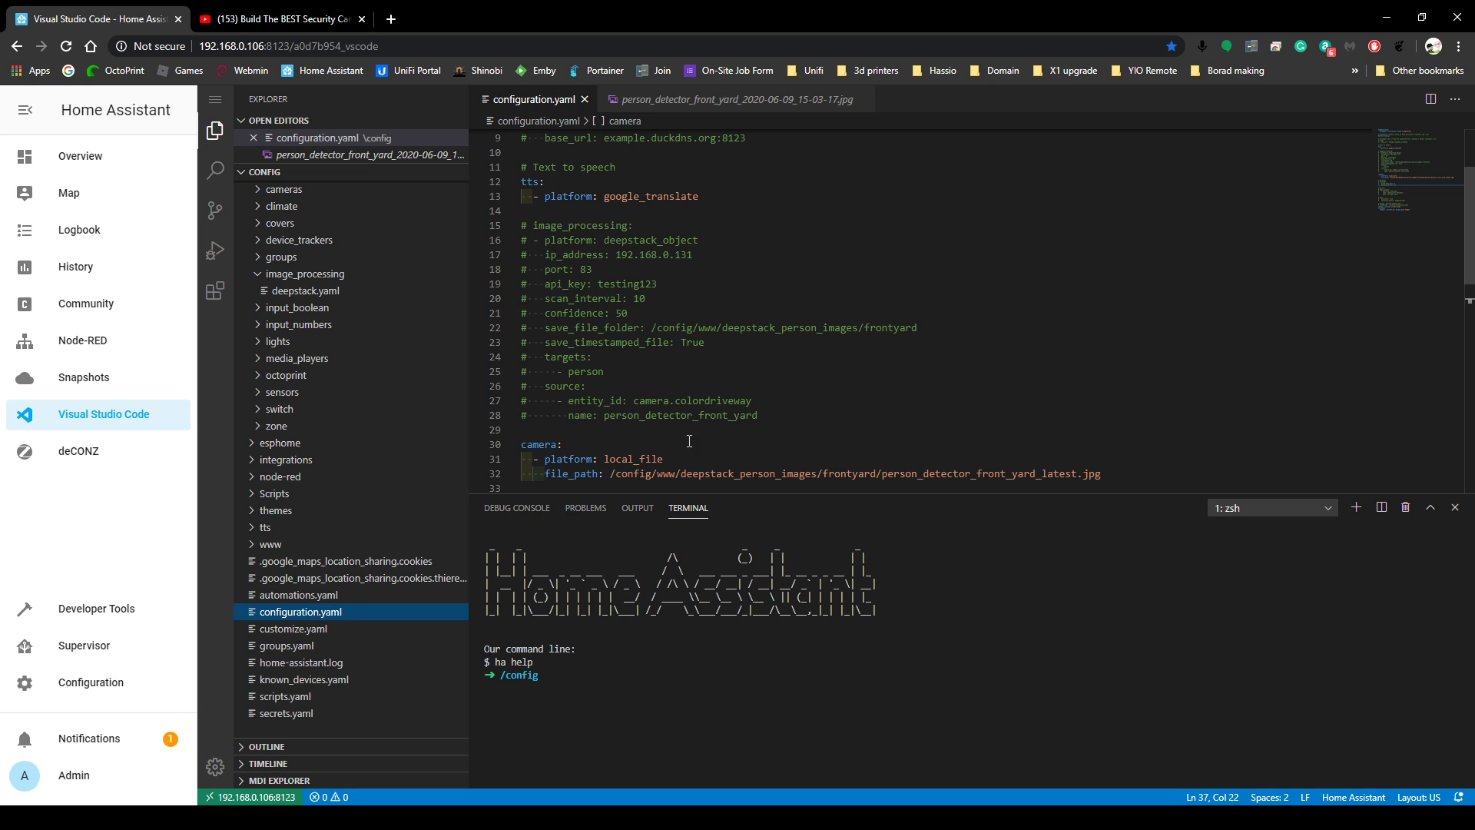
drag(772, 419, 472, 225)
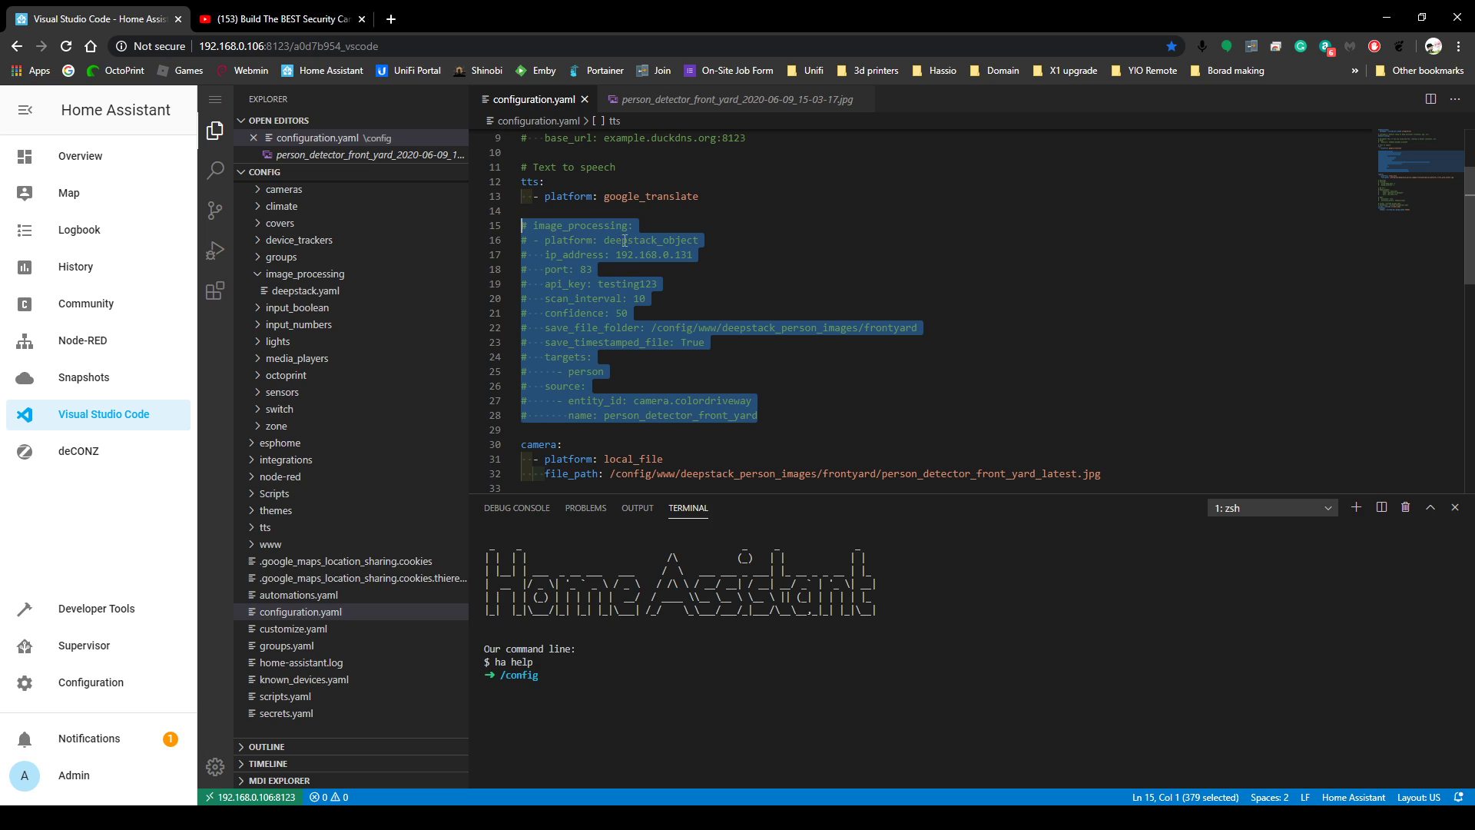
Highlight the deepstack IP, API key, scan interval, save folder, save_timestamped_file and person target
click(706, 256)
drag(689, 256, 563, 271)
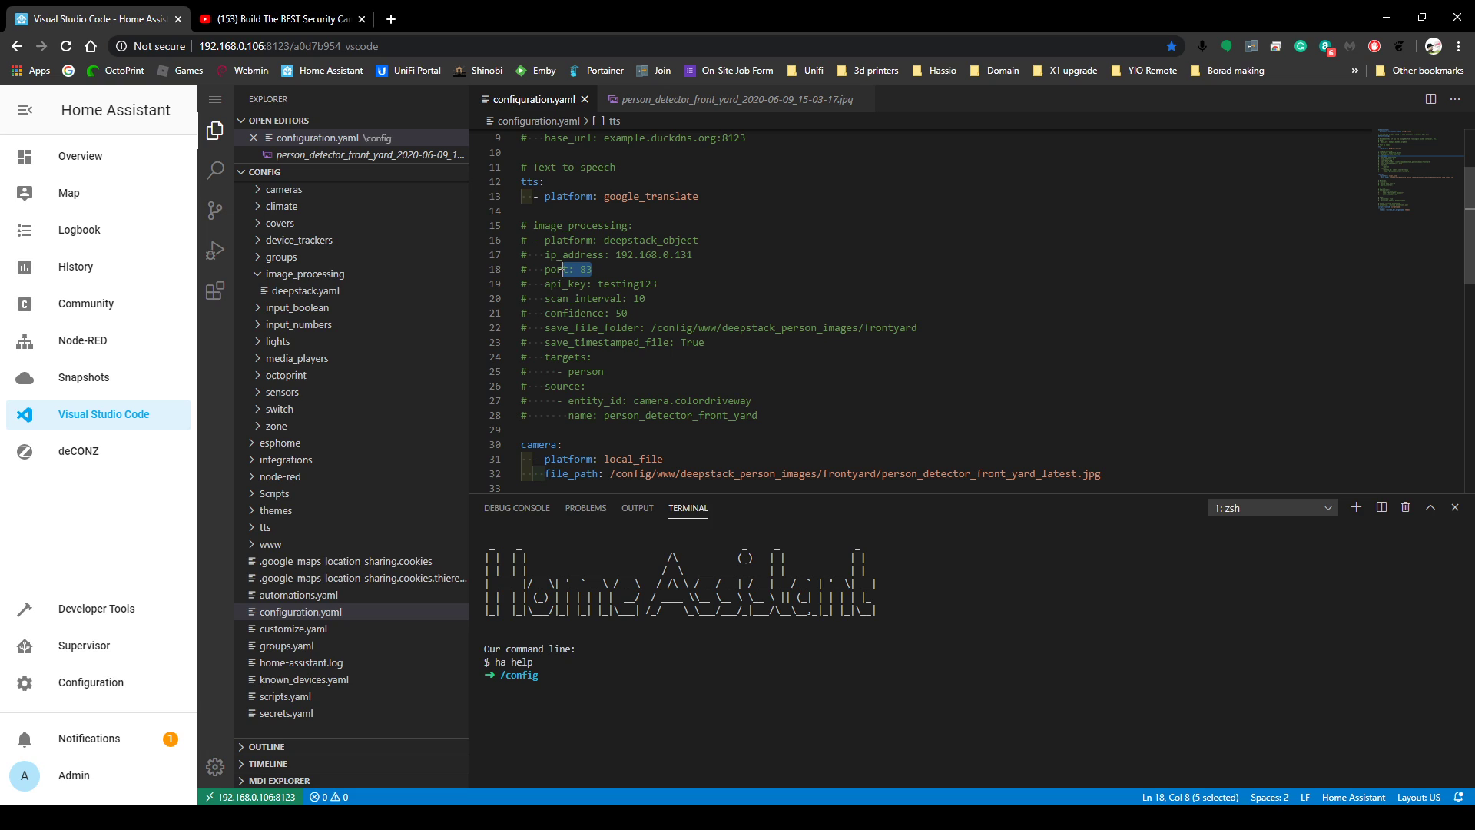
drag(763, 284, 723, 293)
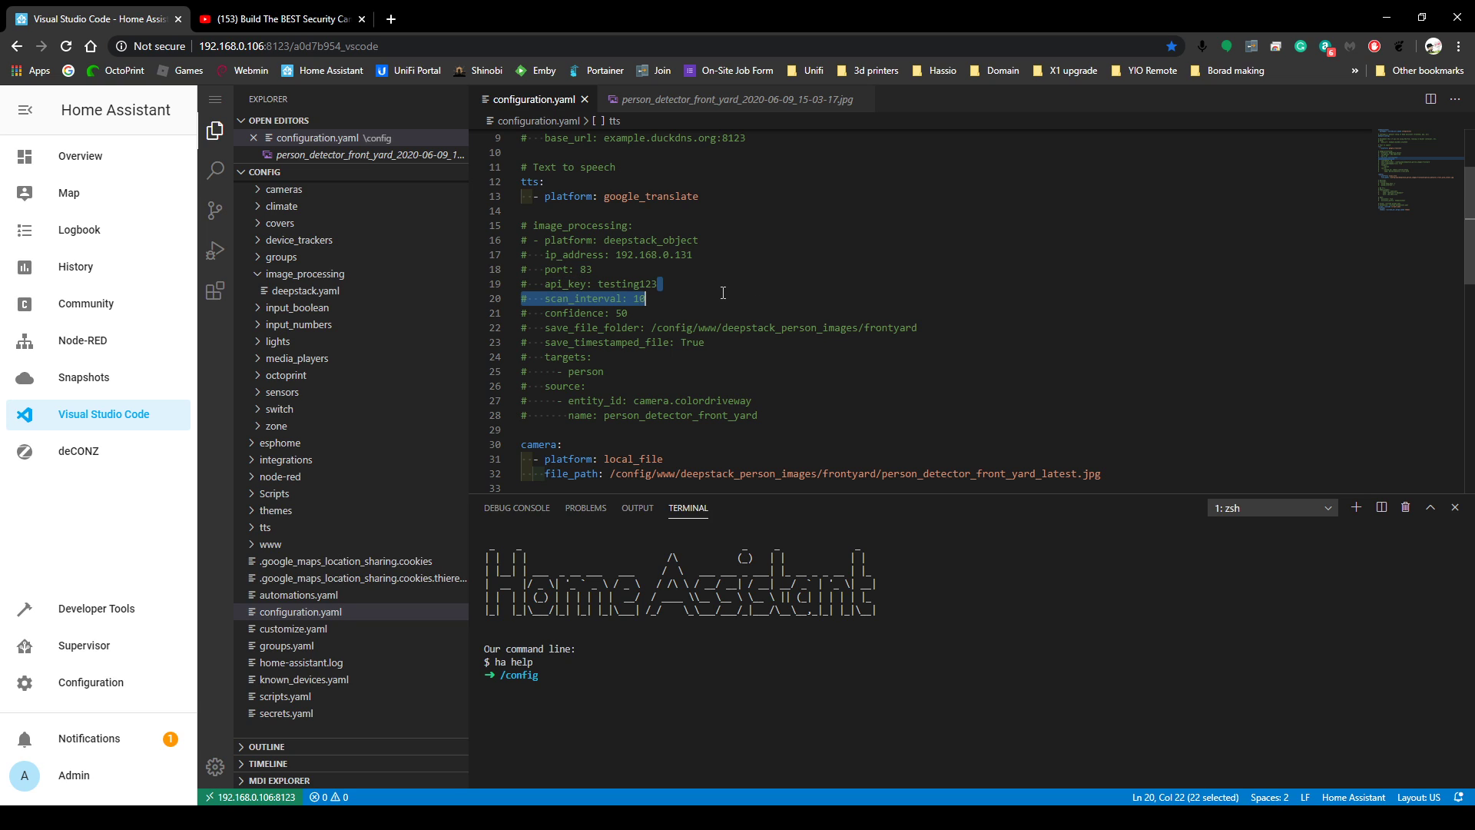
drag(653, 328, 933, 327)
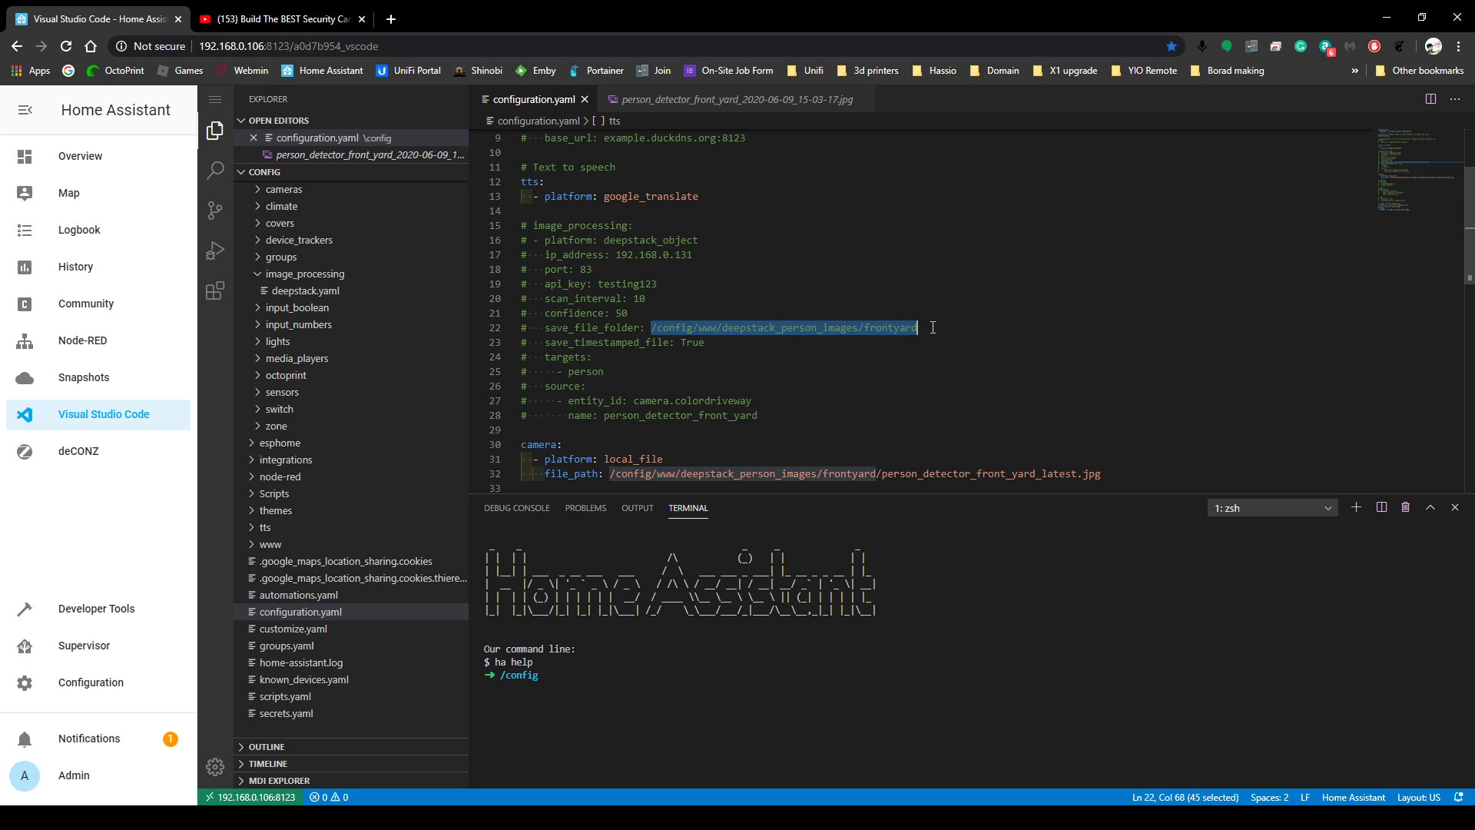
drag(705, 343, 540, 345)
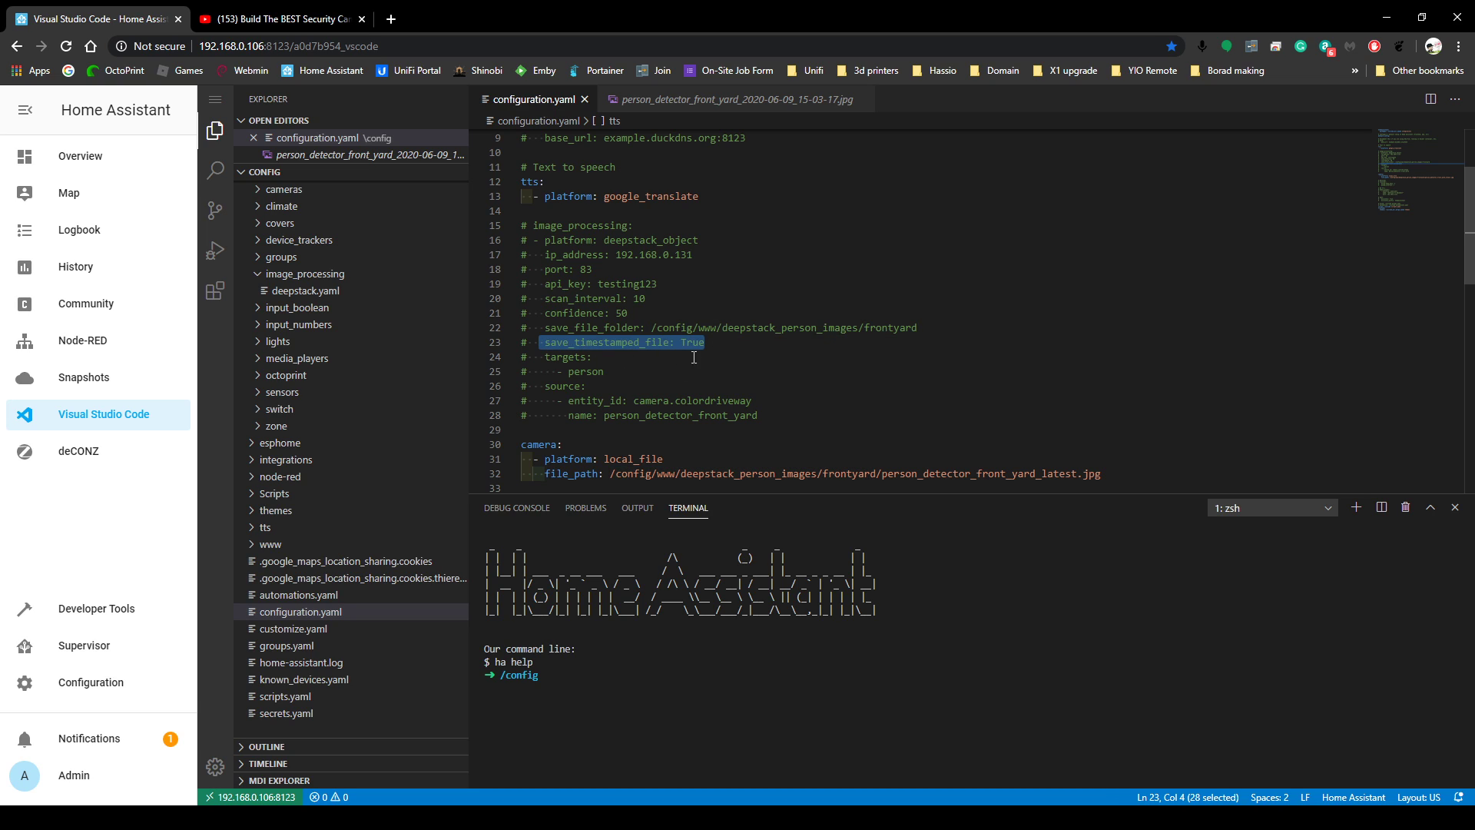
drag(681, 373, 617, 378)
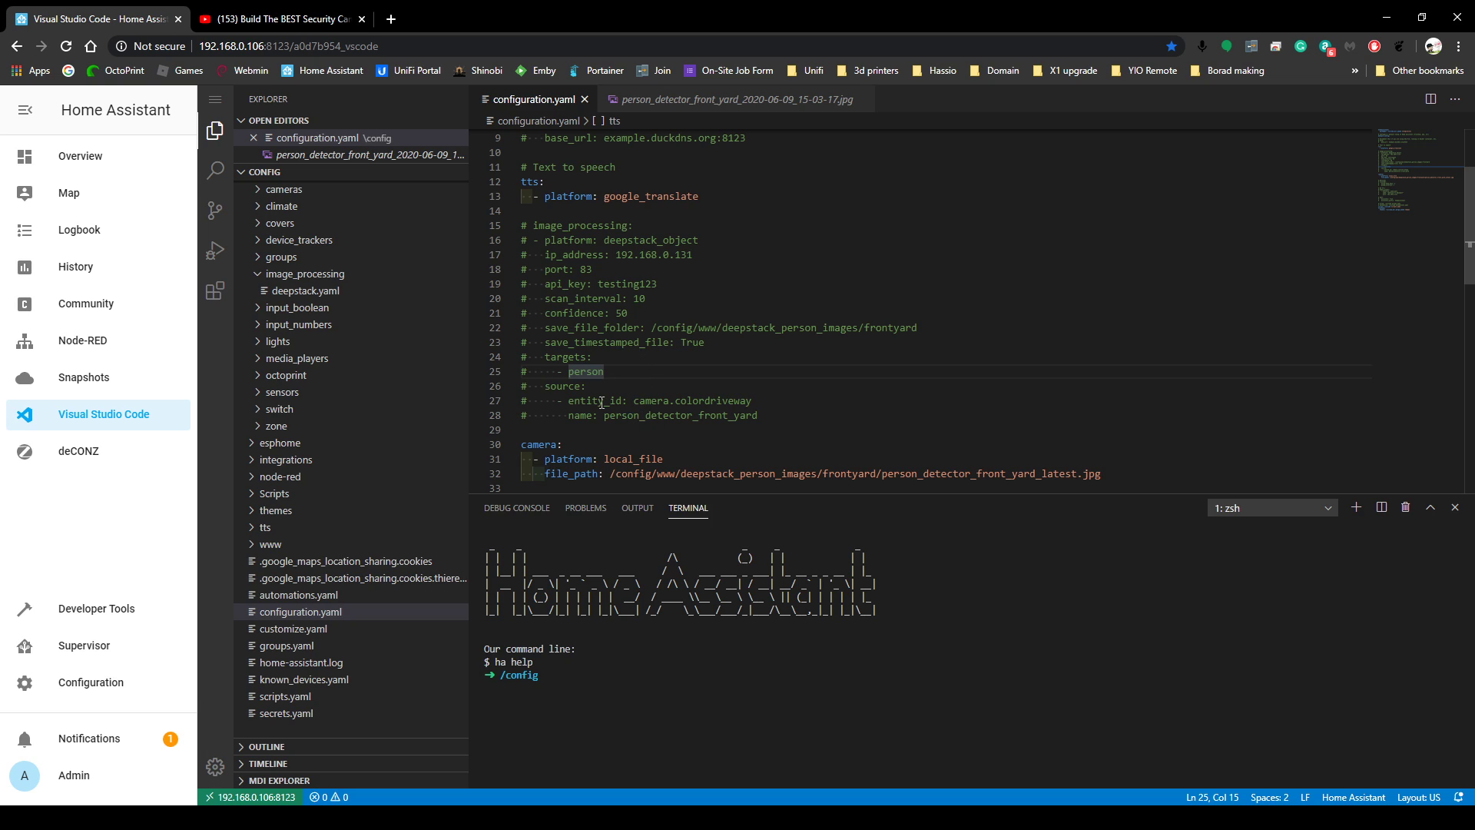
Highlight the source camera entity and the detector name person_detector_front_yard
drag(587, 402, 820, 399)
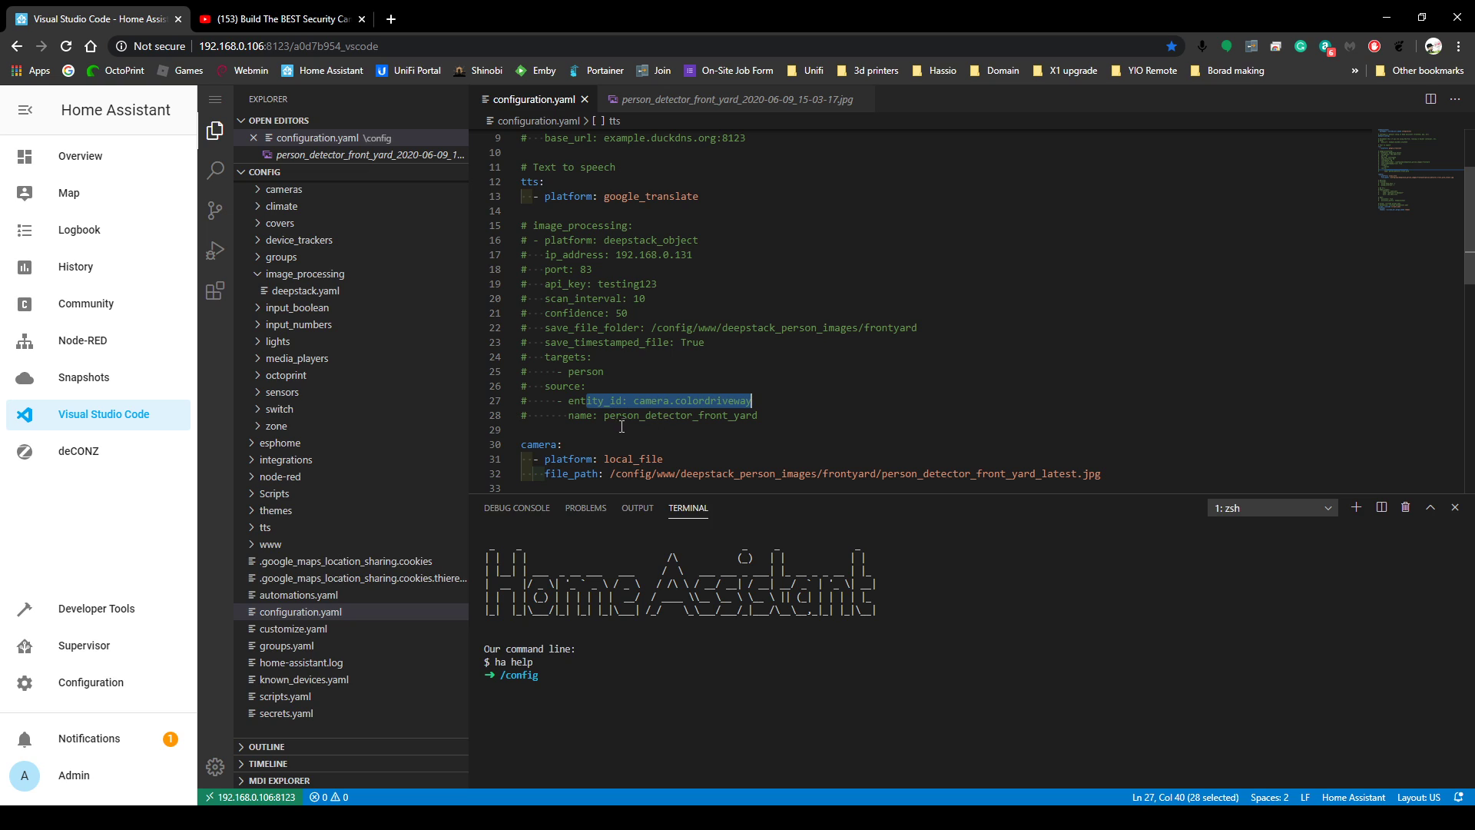
drag(606, 415, 825, 406)
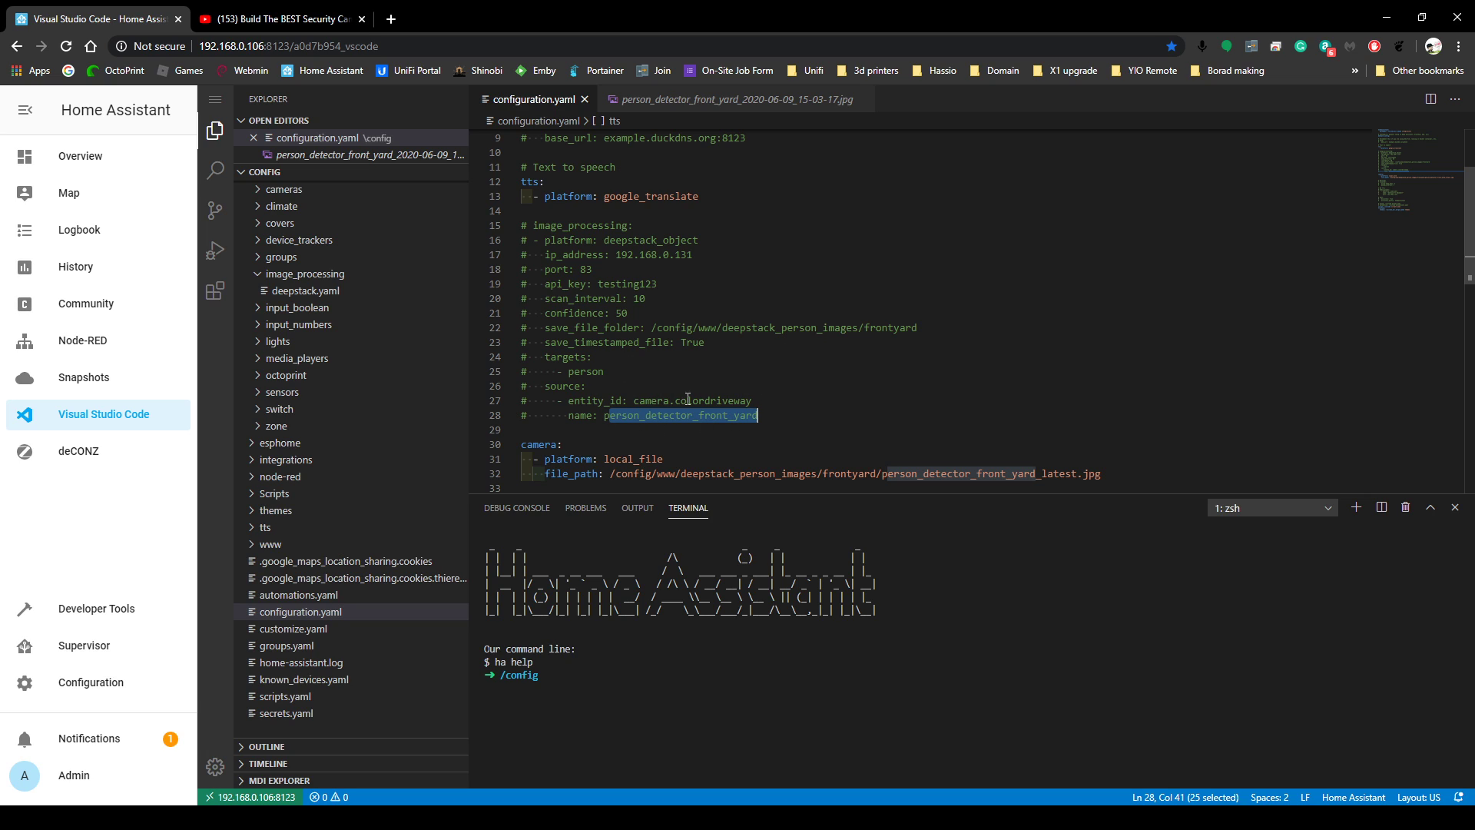
drag(759, 416, 607, 416)
click(944, 351)
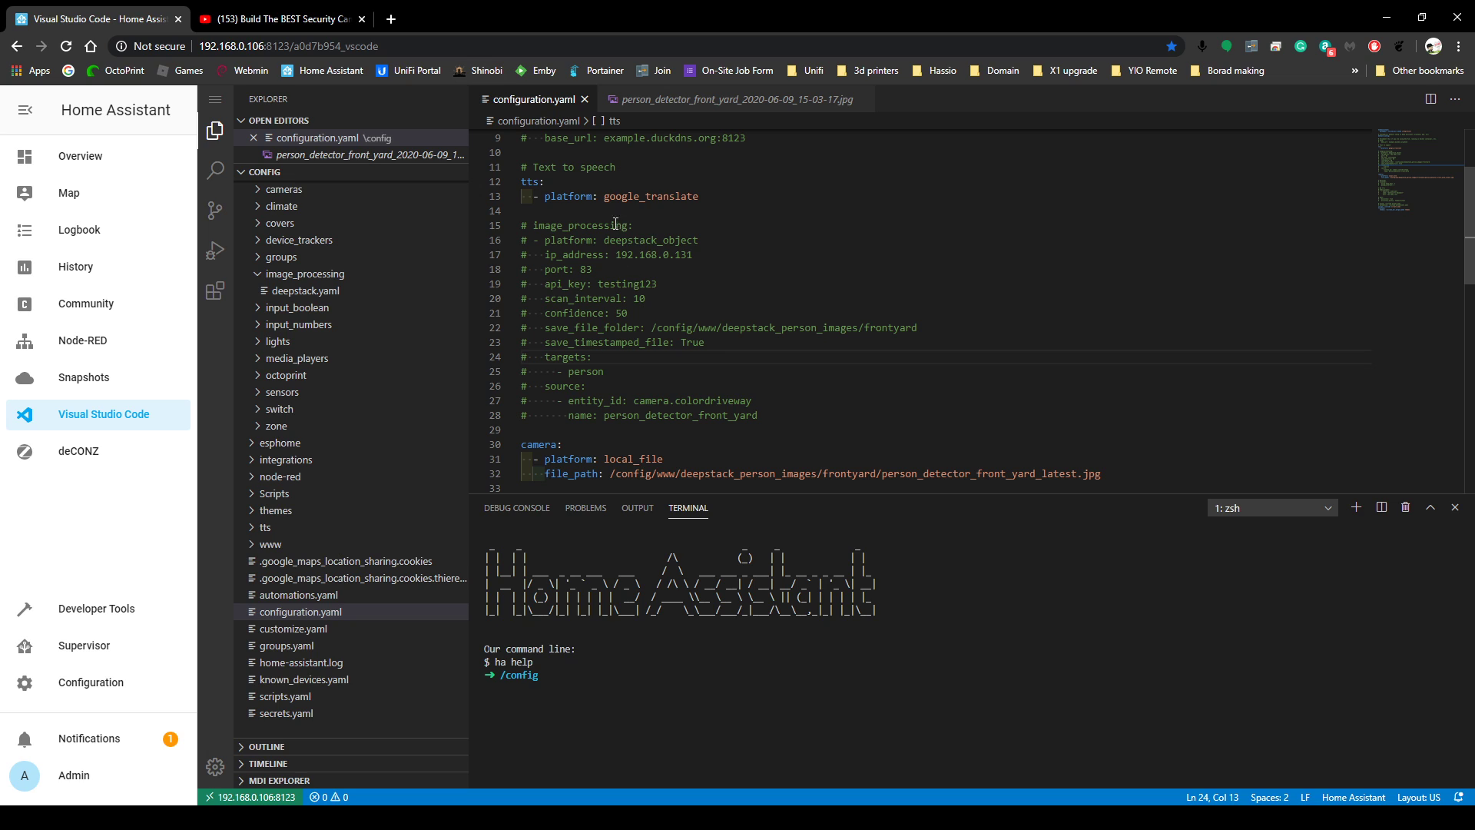
drag(611, 241, 703, 241)
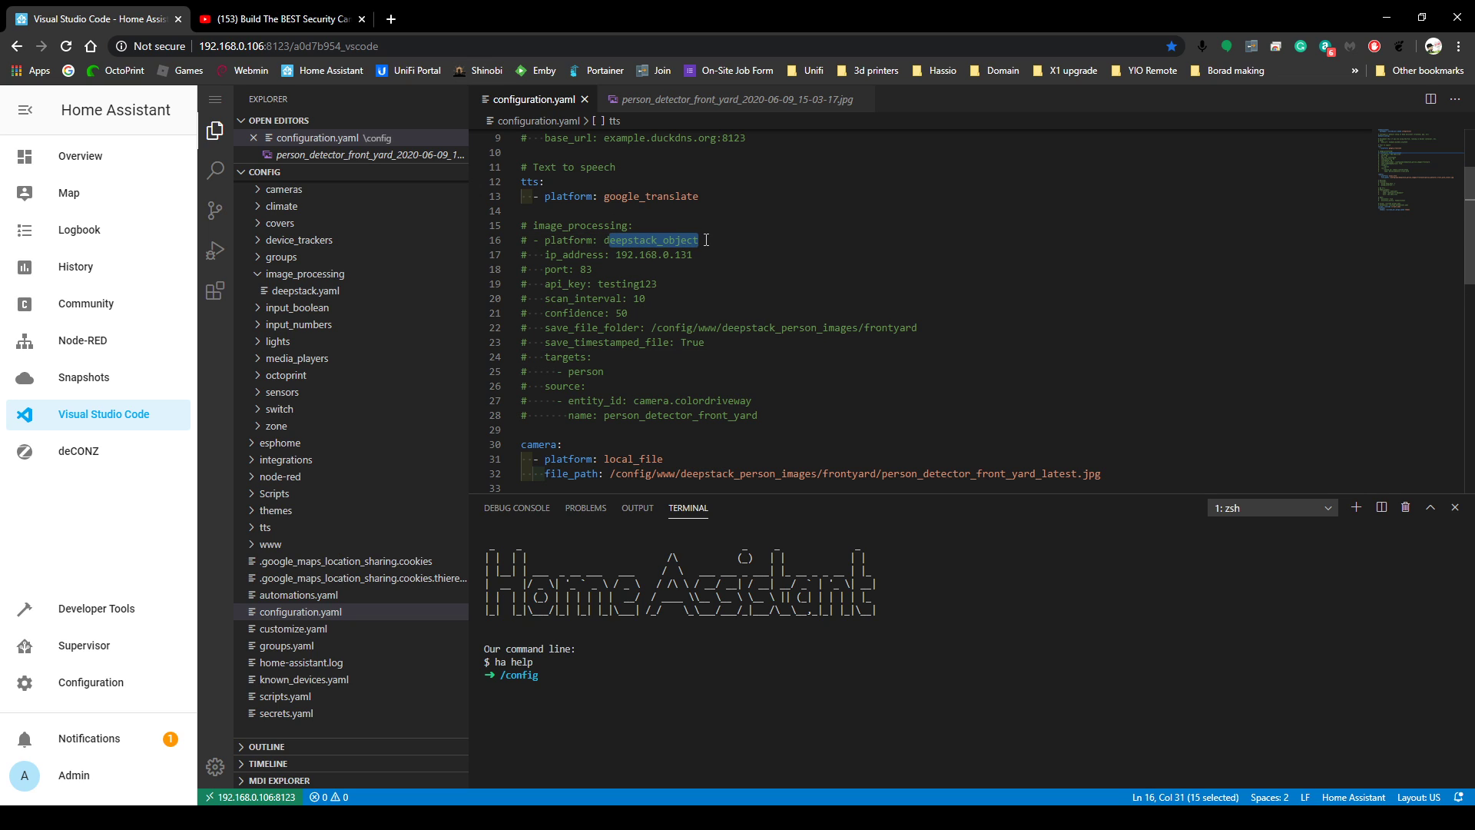
click(285, 14)
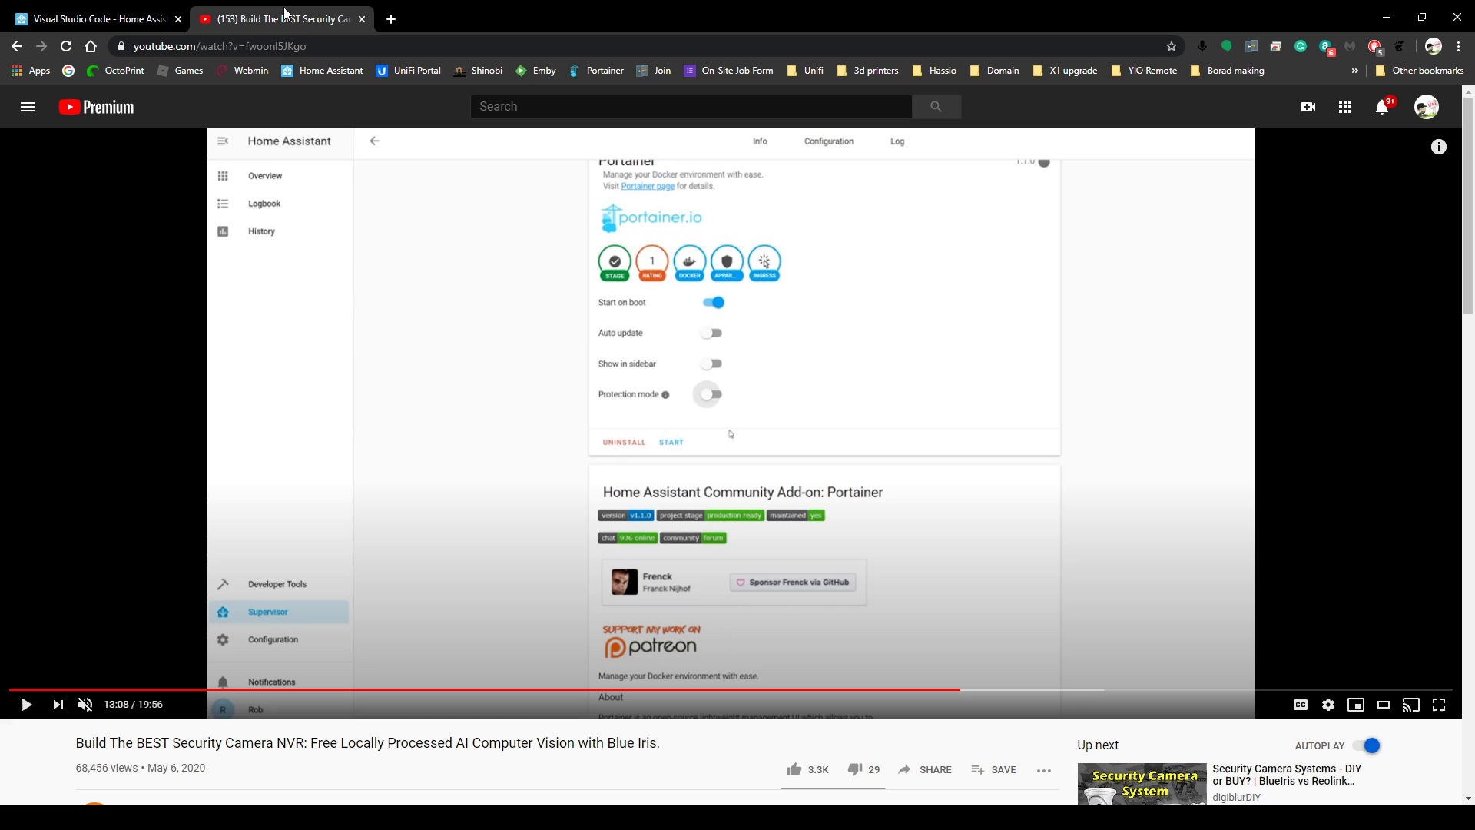
scroll(287, 418, down, 4)
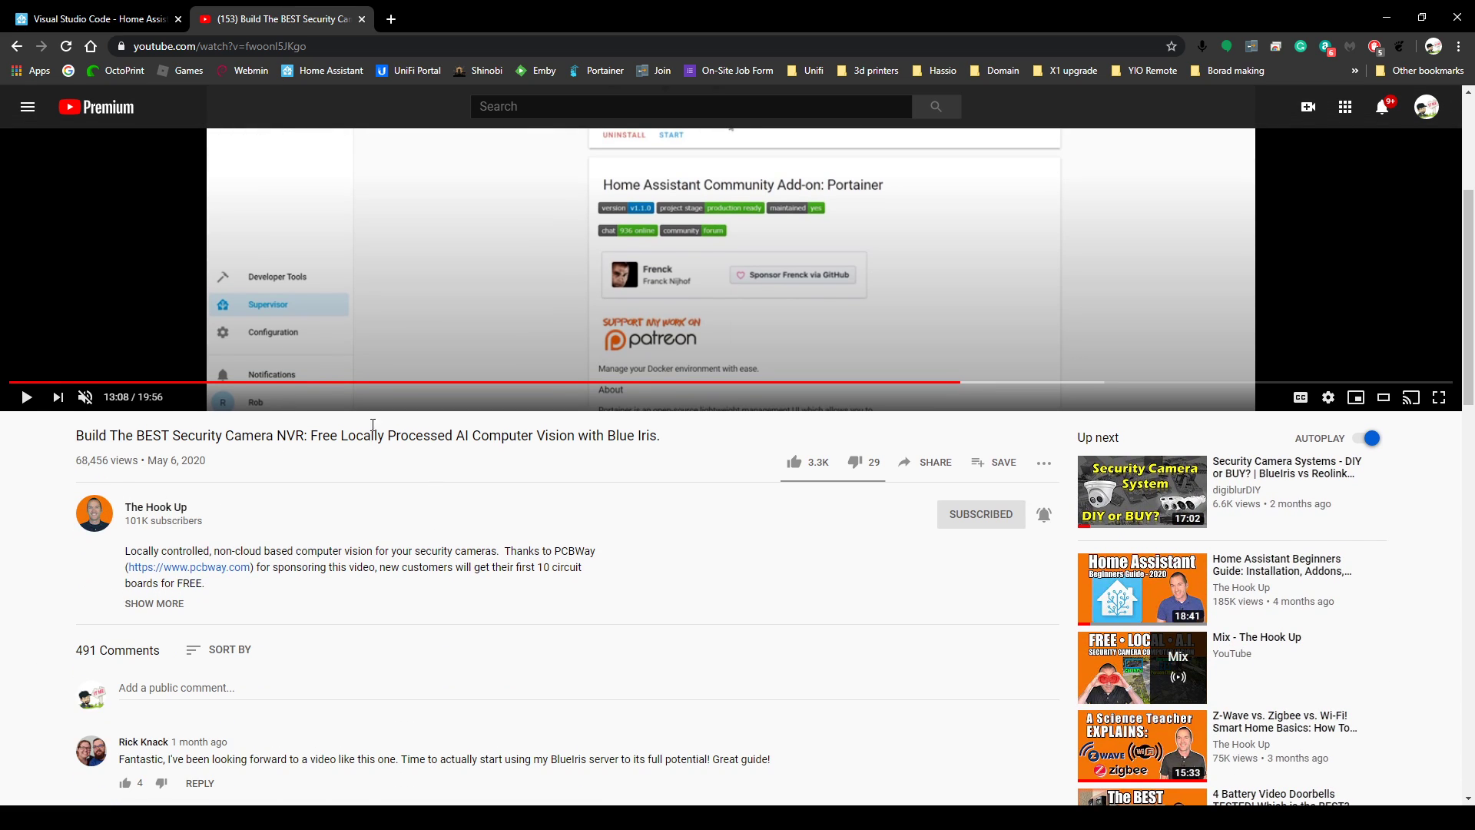
scroll(372, 425, up, 4)
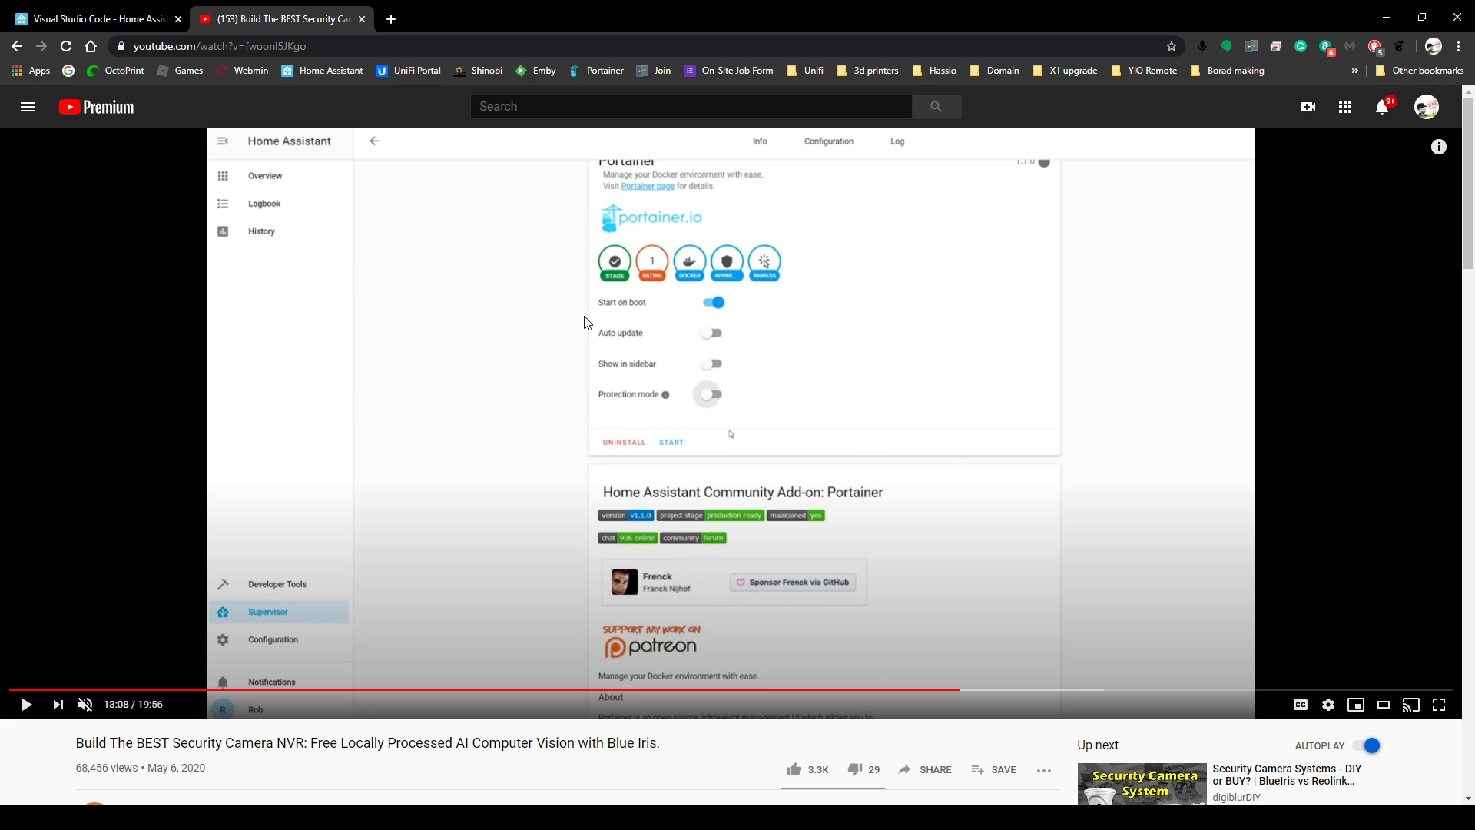
scroll(731, 479, down, 4)
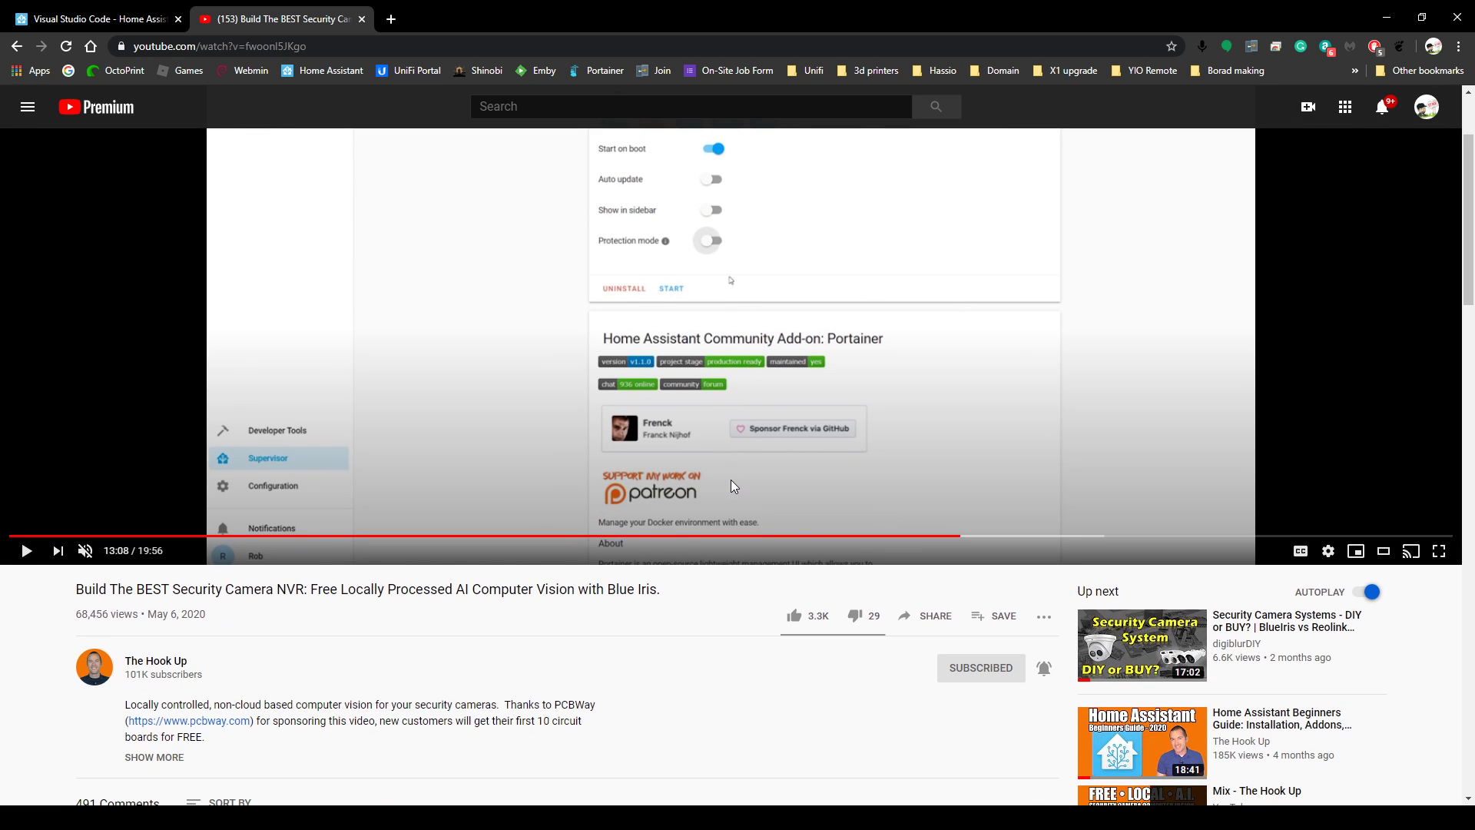
scroll(730, 485, up, 4)
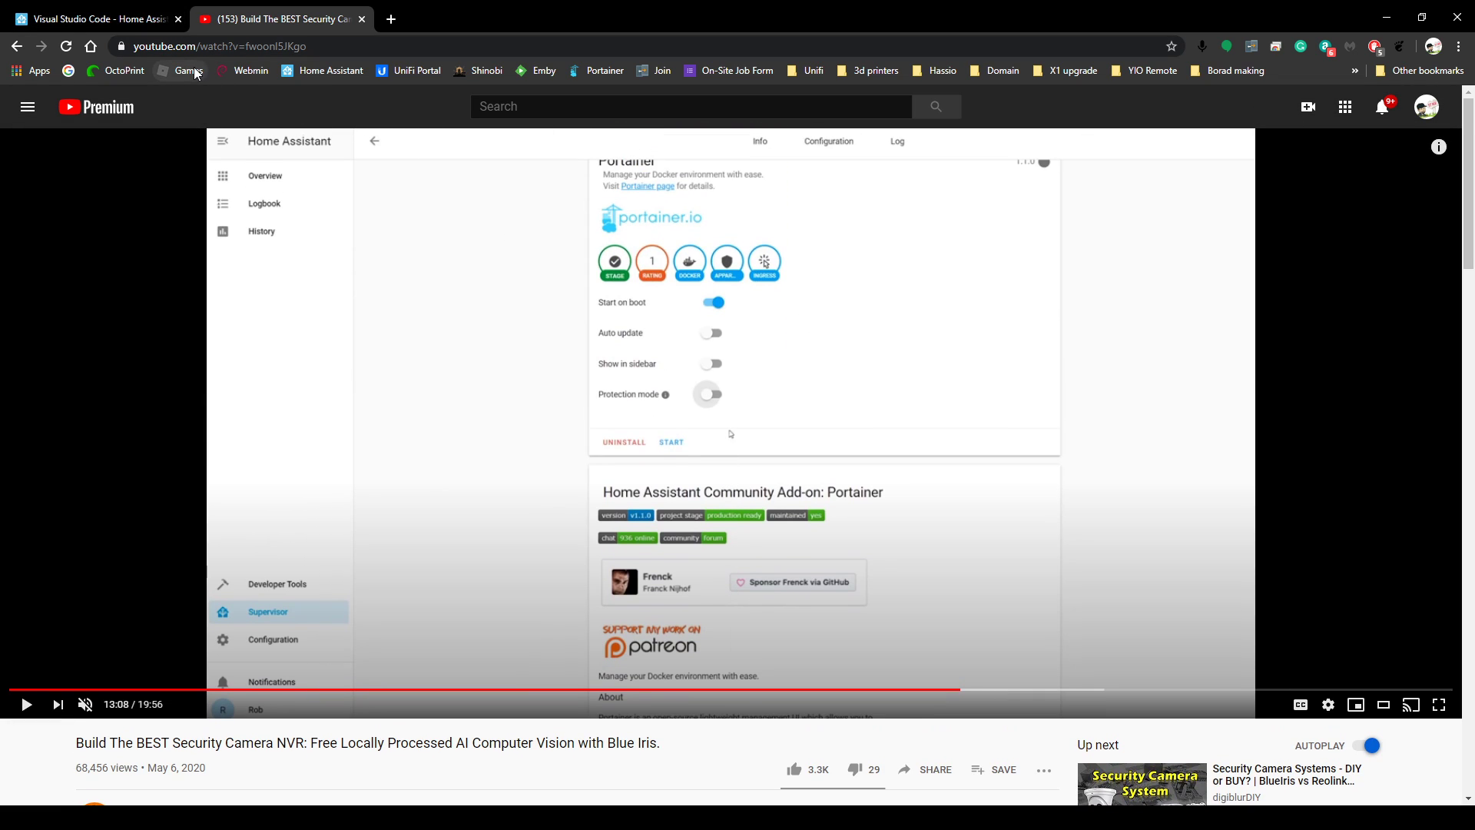
click(95, 30)
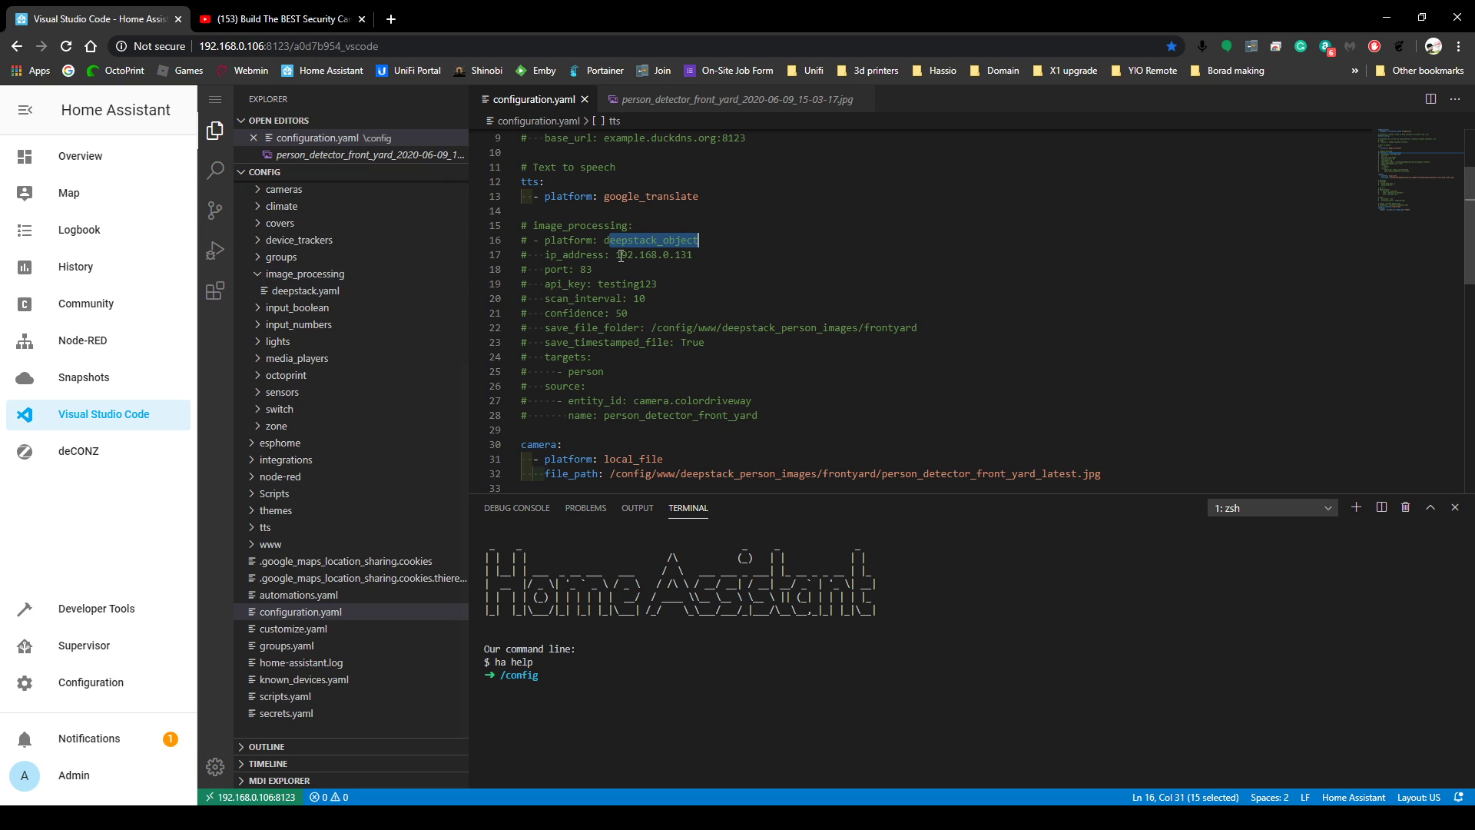
Go over the deepstack IP address, API key, port 83, and confidence value 50
drag(622, 255, 780, 314)
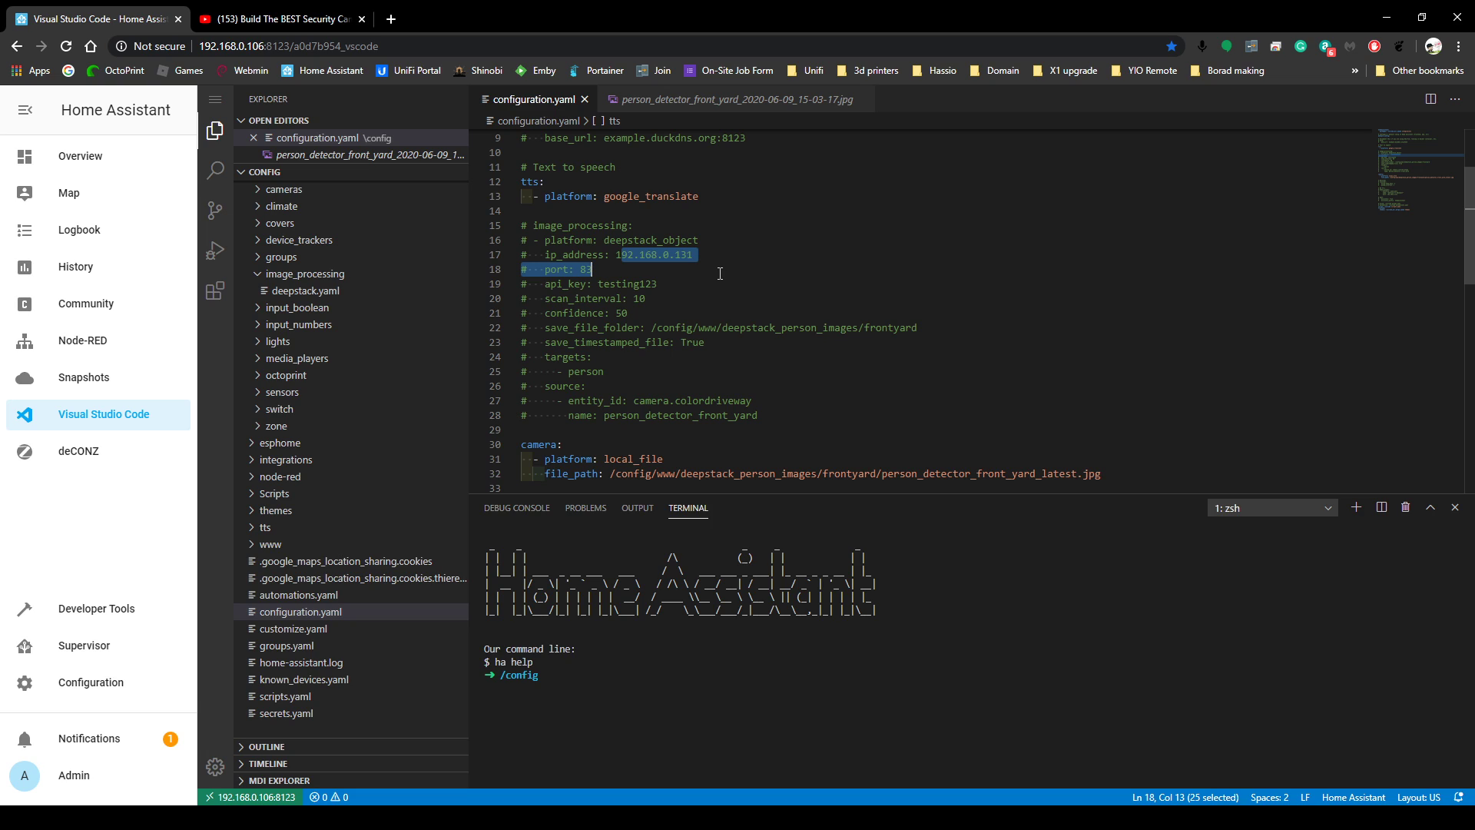
drag(694, 255, 622, 259)
click(765, 289)
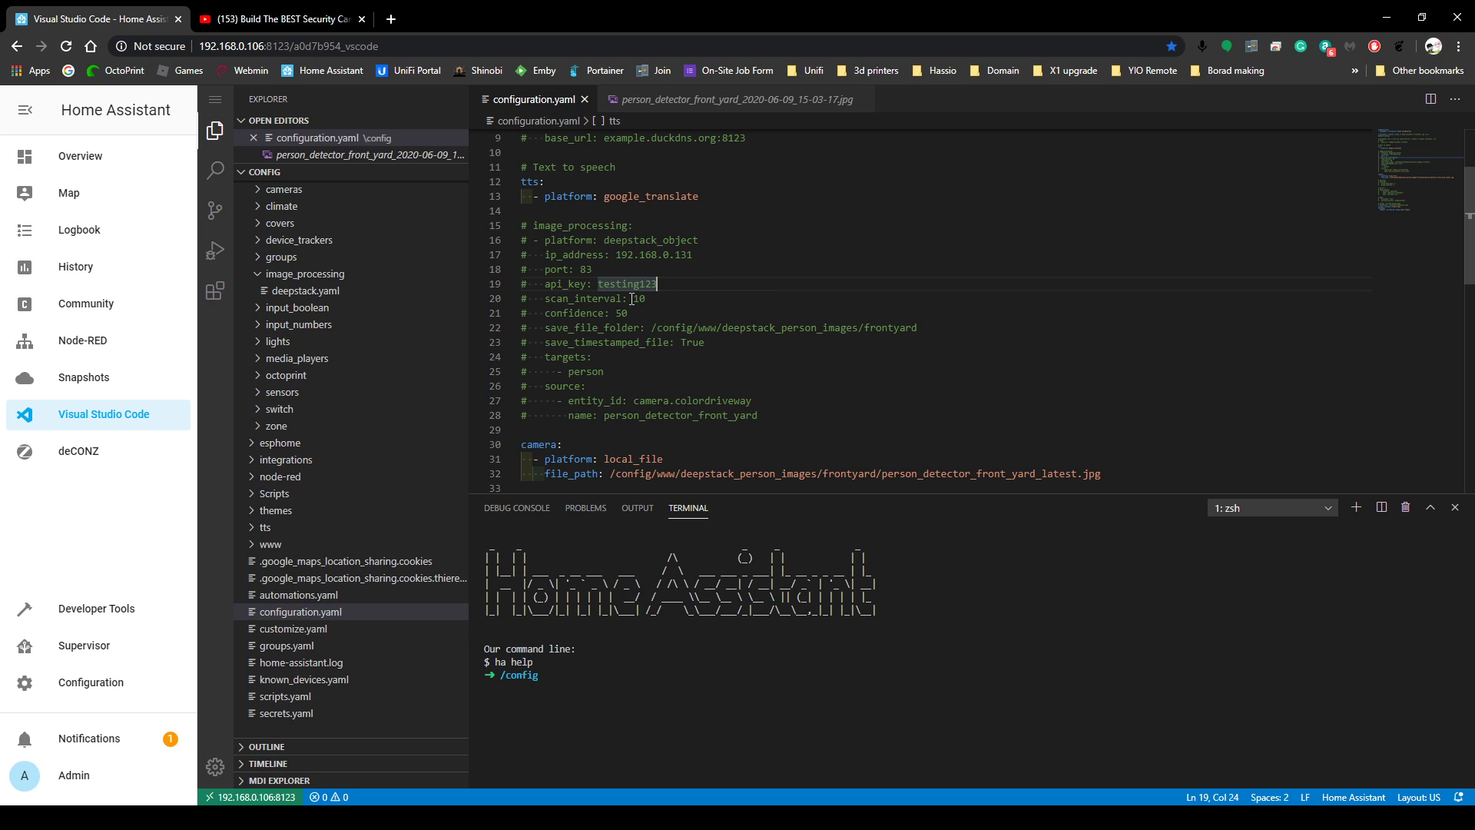
click(658, 273)
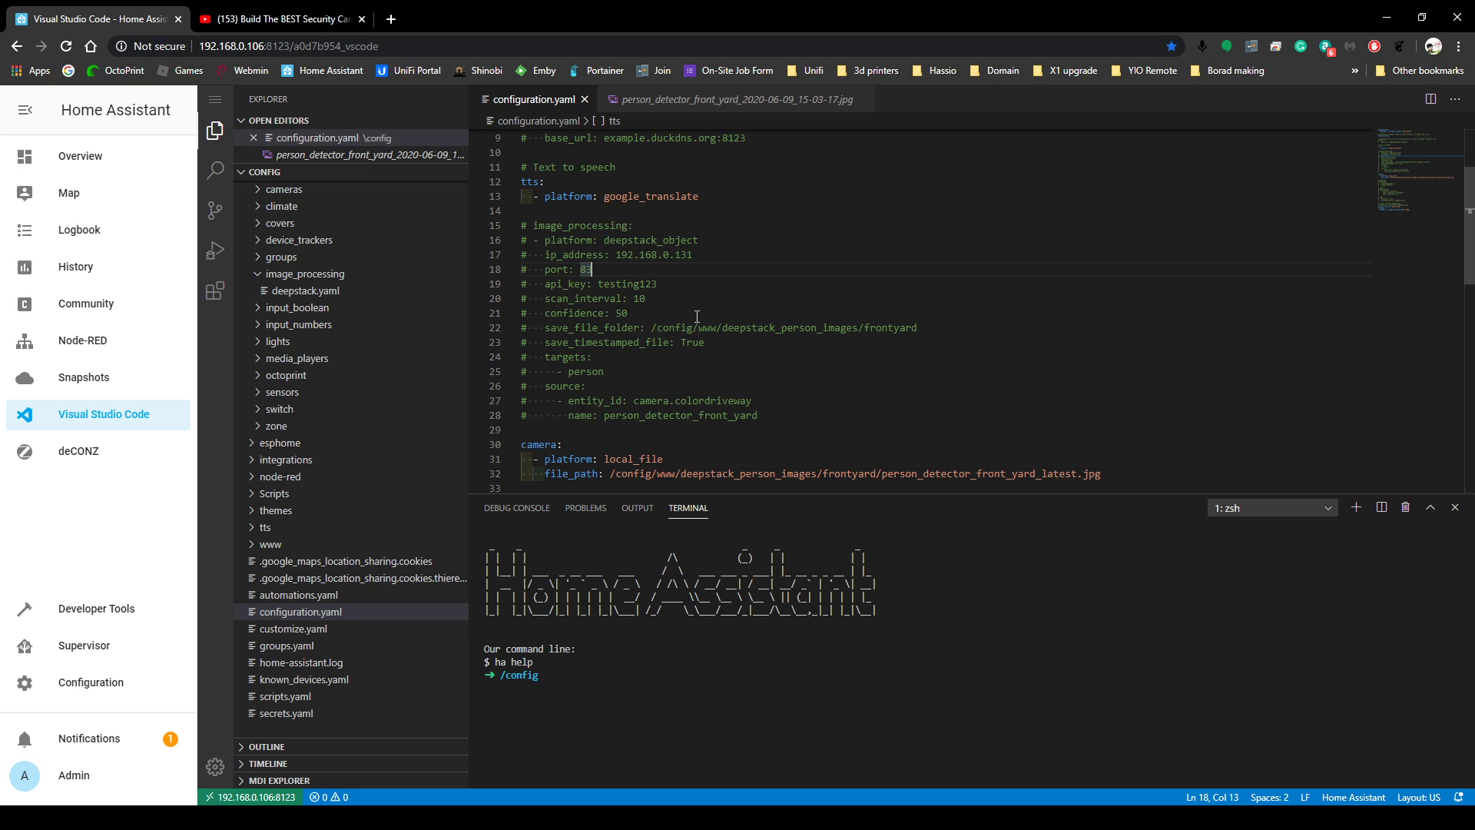
double_click(620, 313)
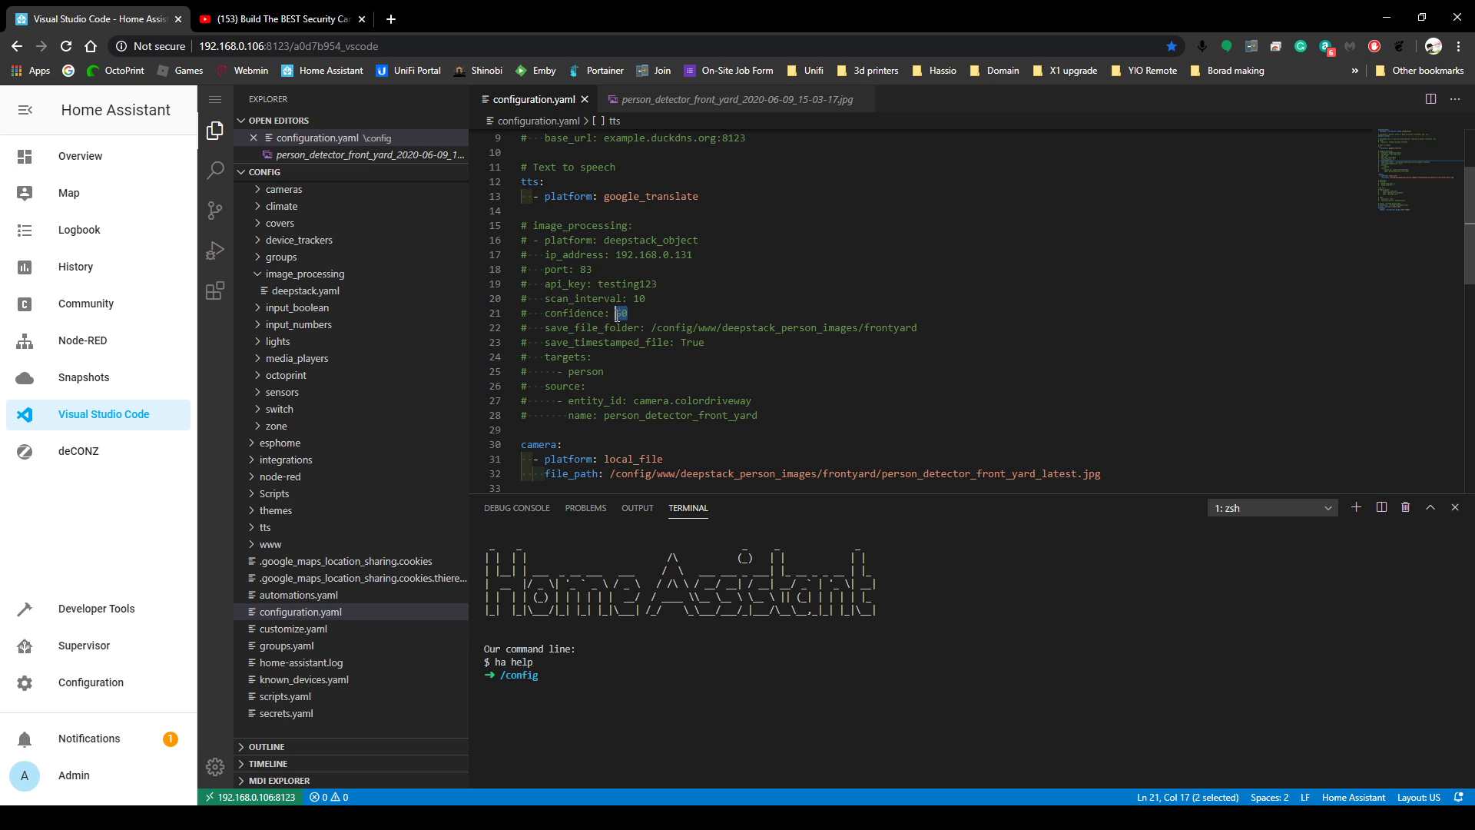
text(50)
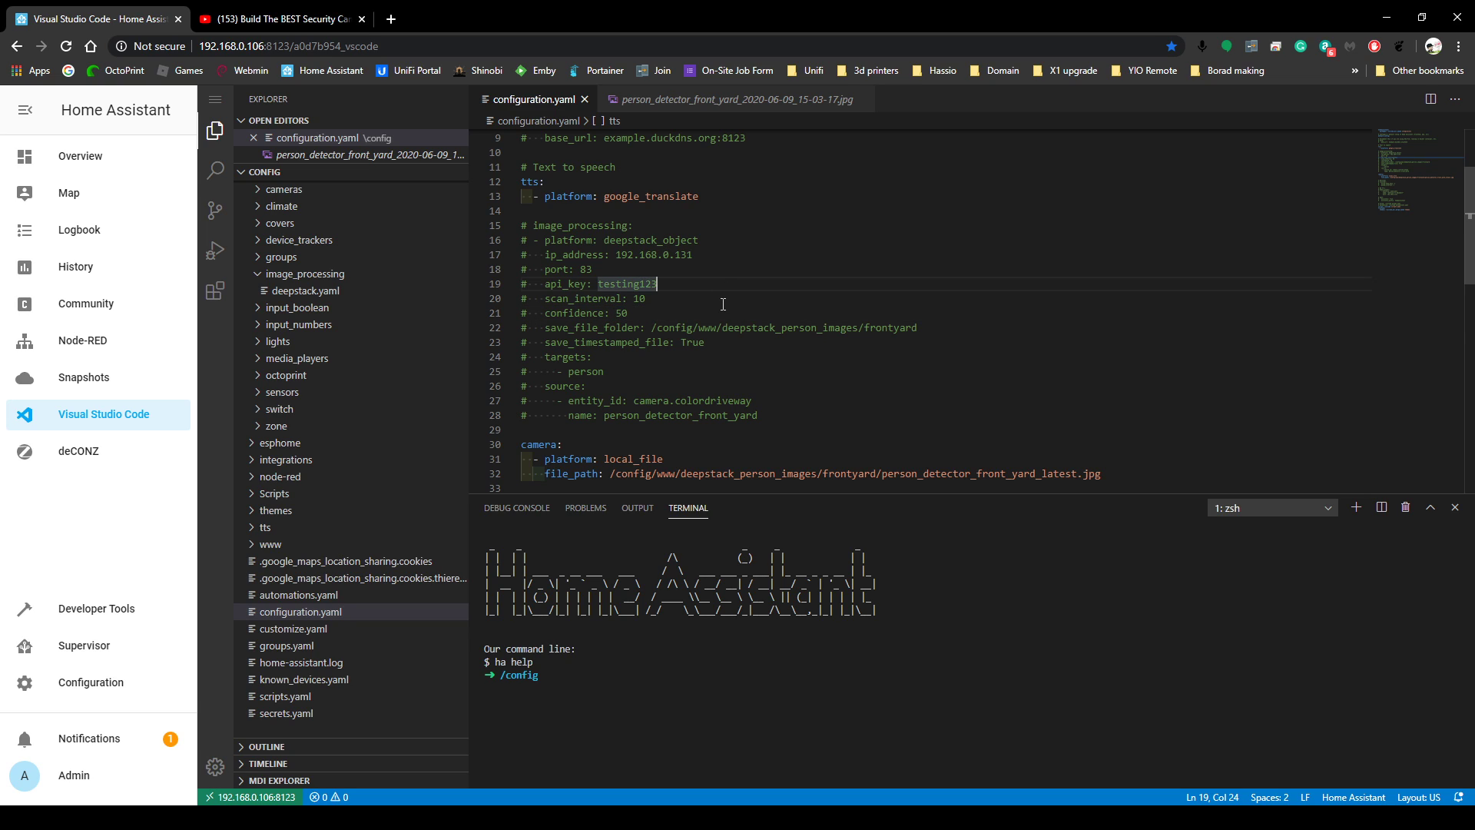
Highlight the image save folder, save_timestamped_file and source camera settings
drag(657, 327, 960, 329)
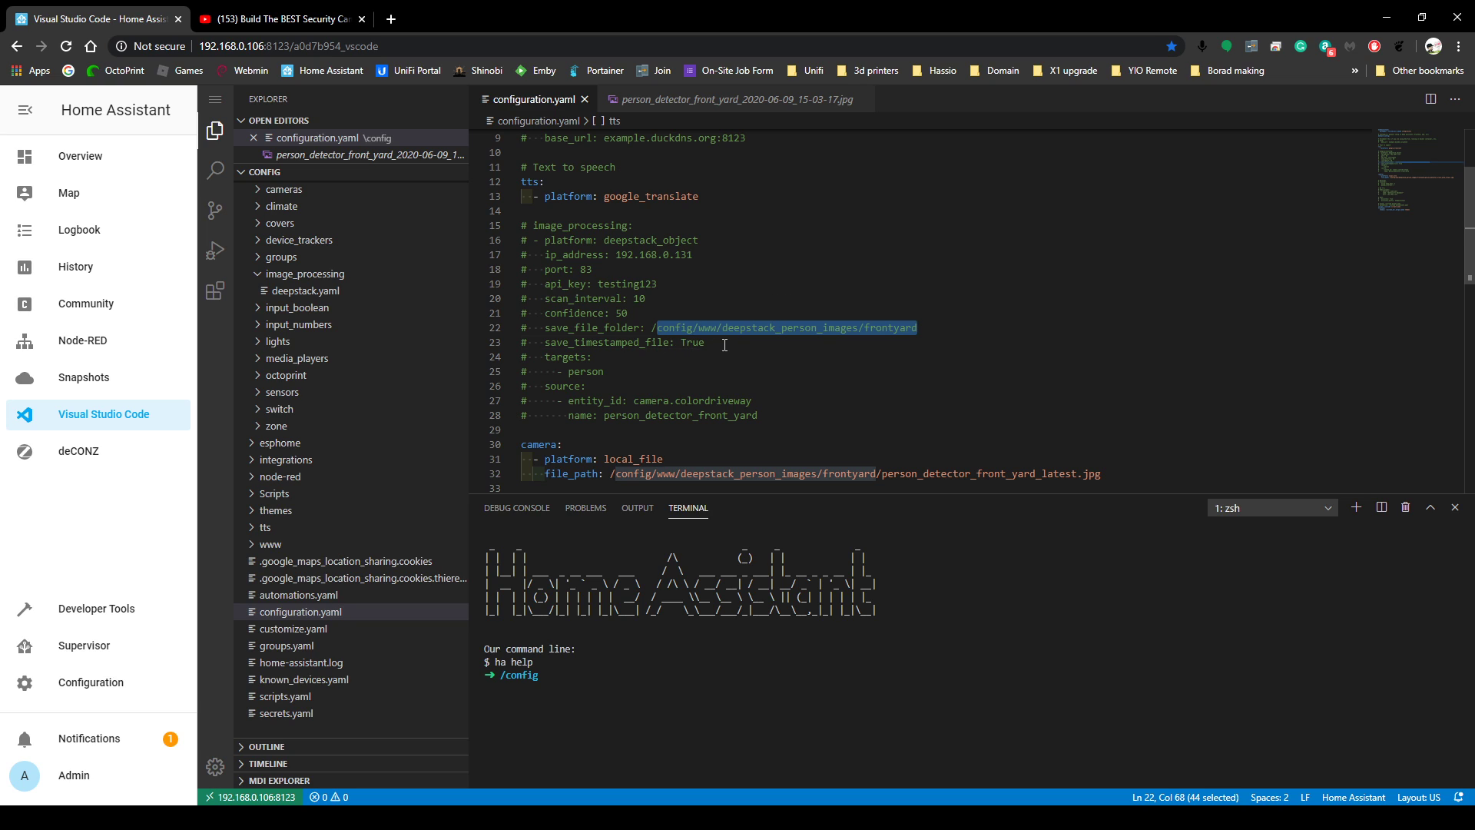
drag(711, 343, 507, 347)
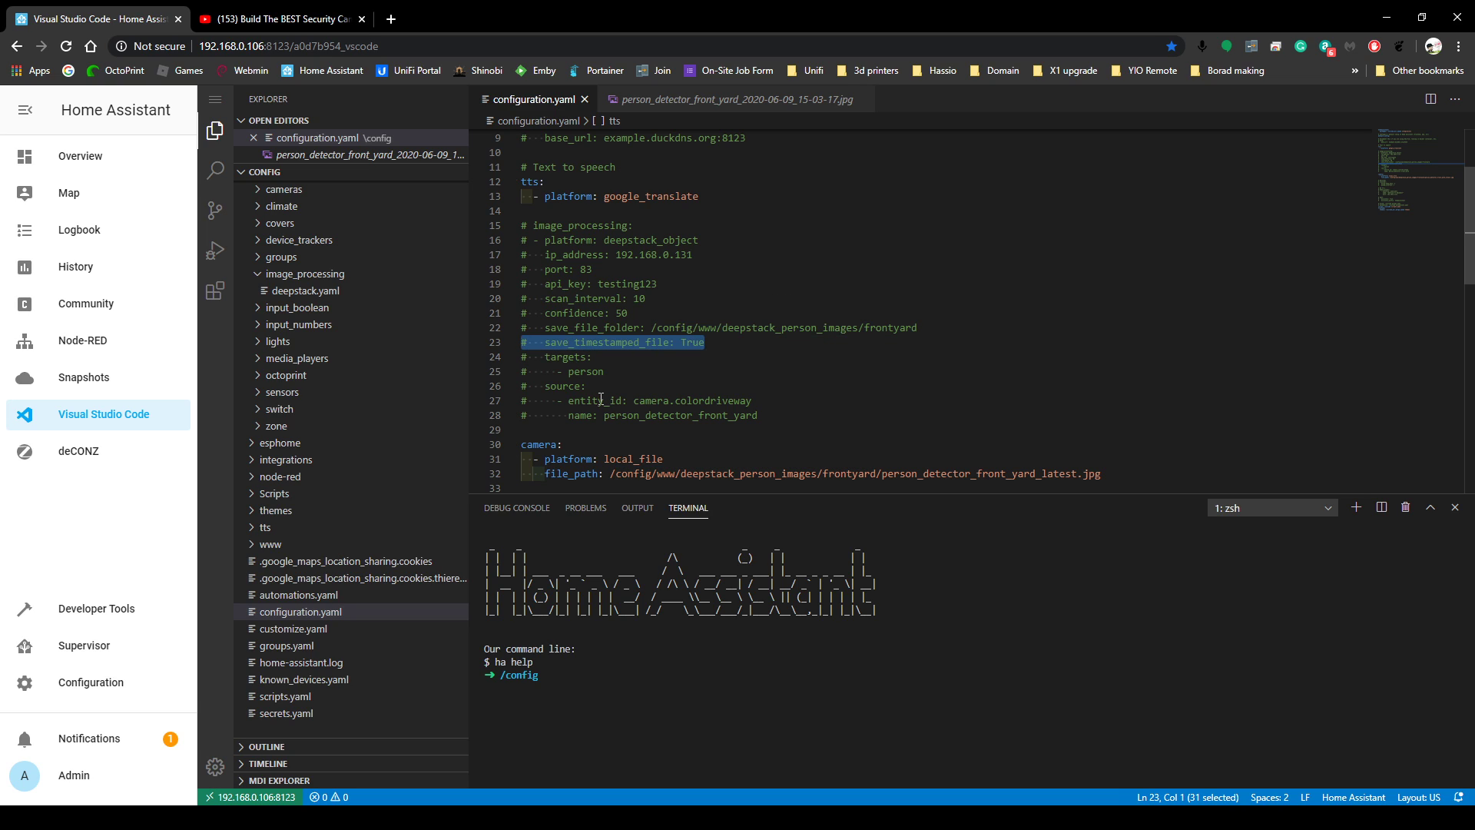
click(566, 374)
drag(615, 400, 734, 400)
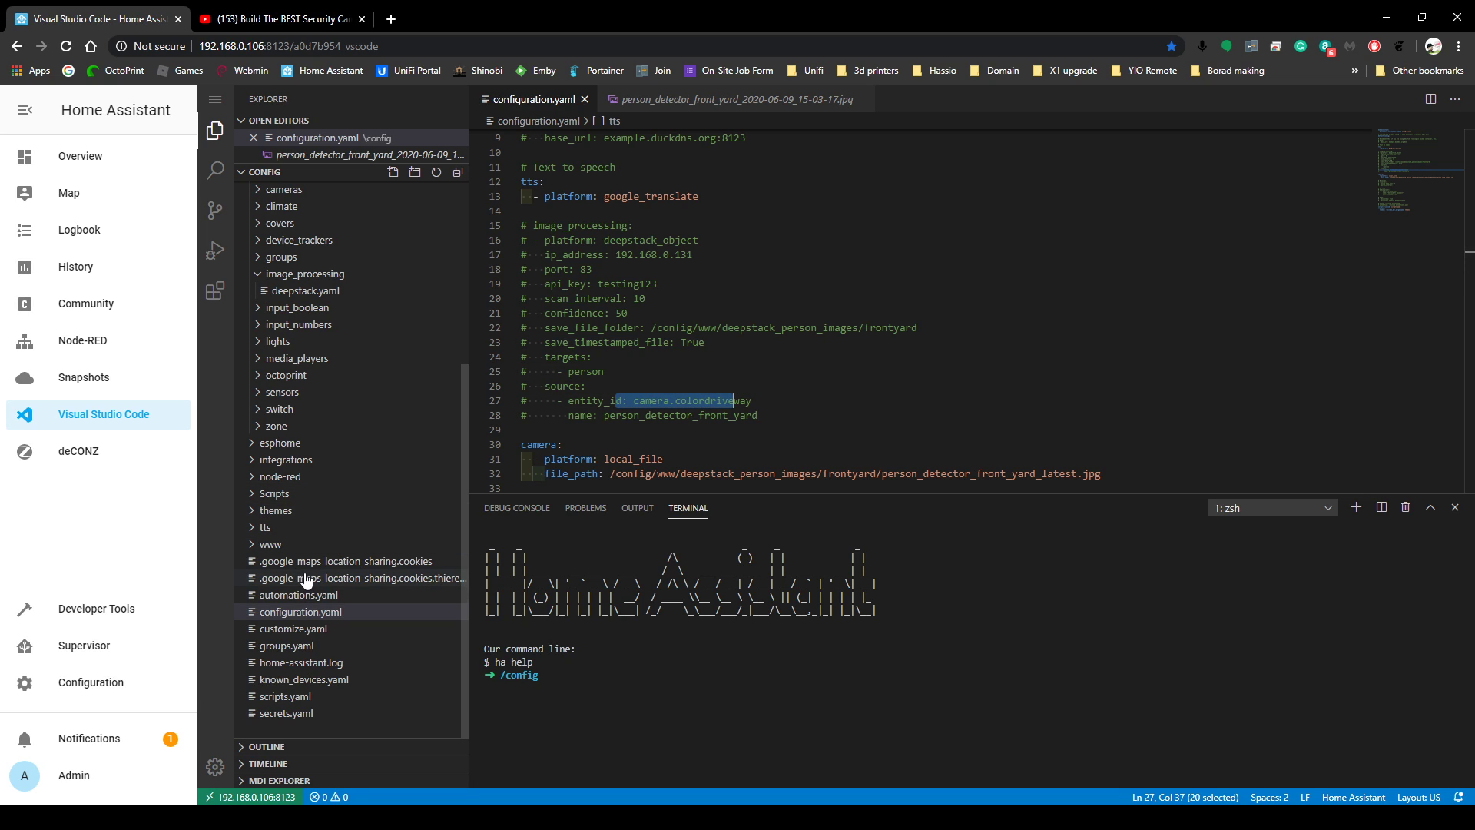
Expand www to browse the frontyard images and the automations/image folder
scroll(363, 517, up, 2)
scroll(343, 584, down, 2)
click(258, 546)
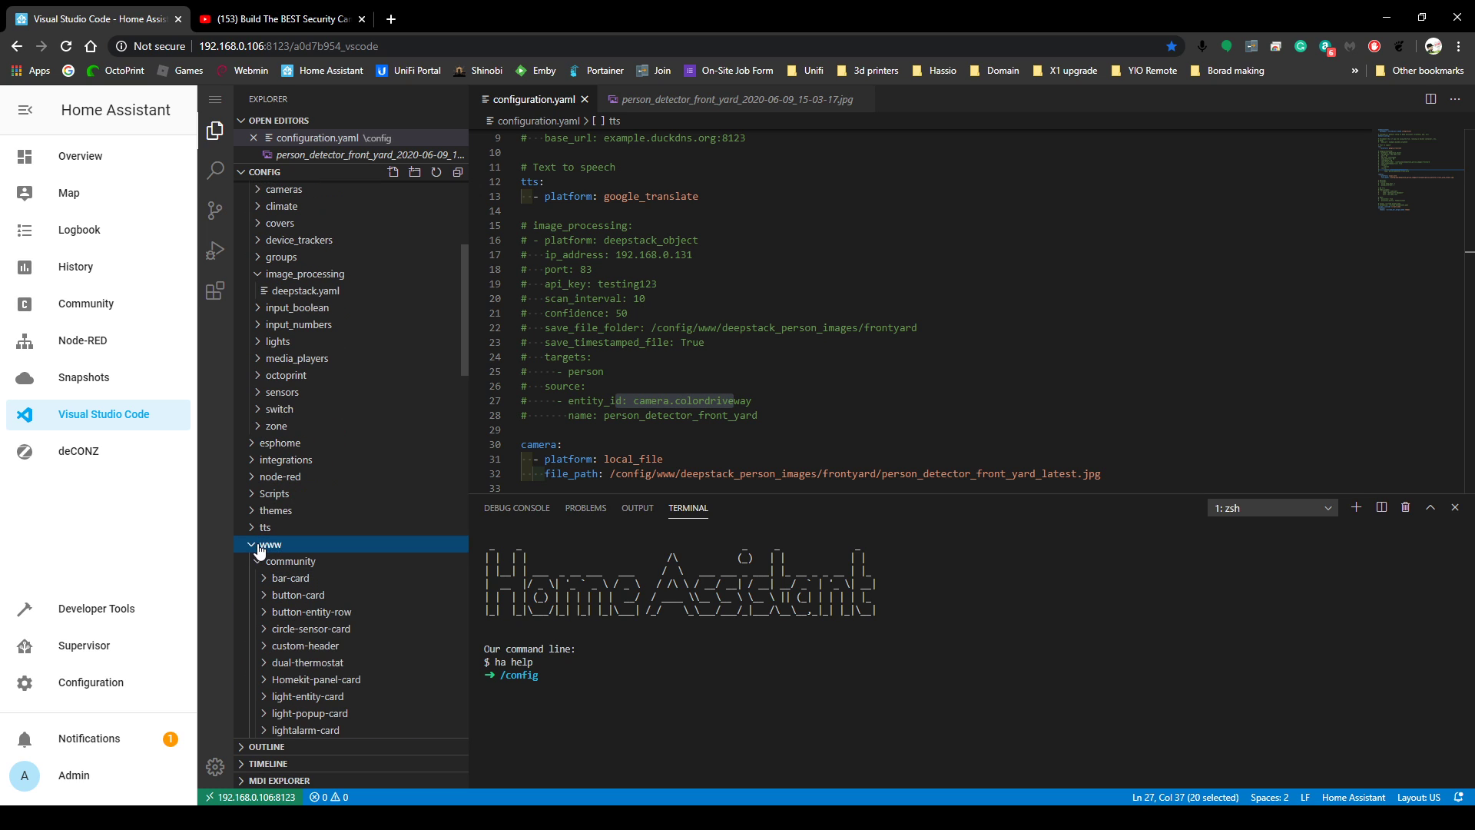
scroll(331, 569, down, 5)
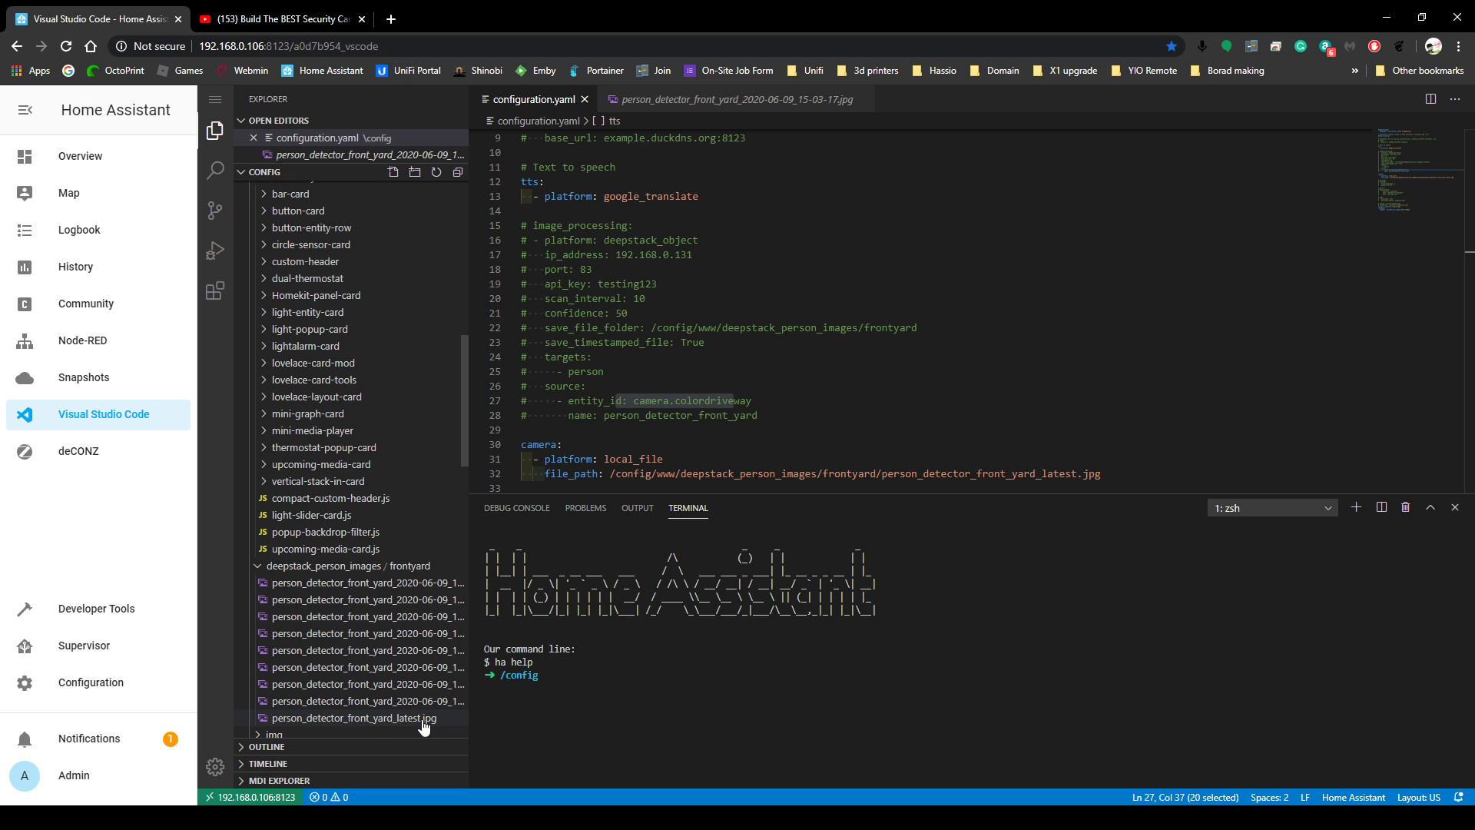
scroll(349, 389, up, 15)
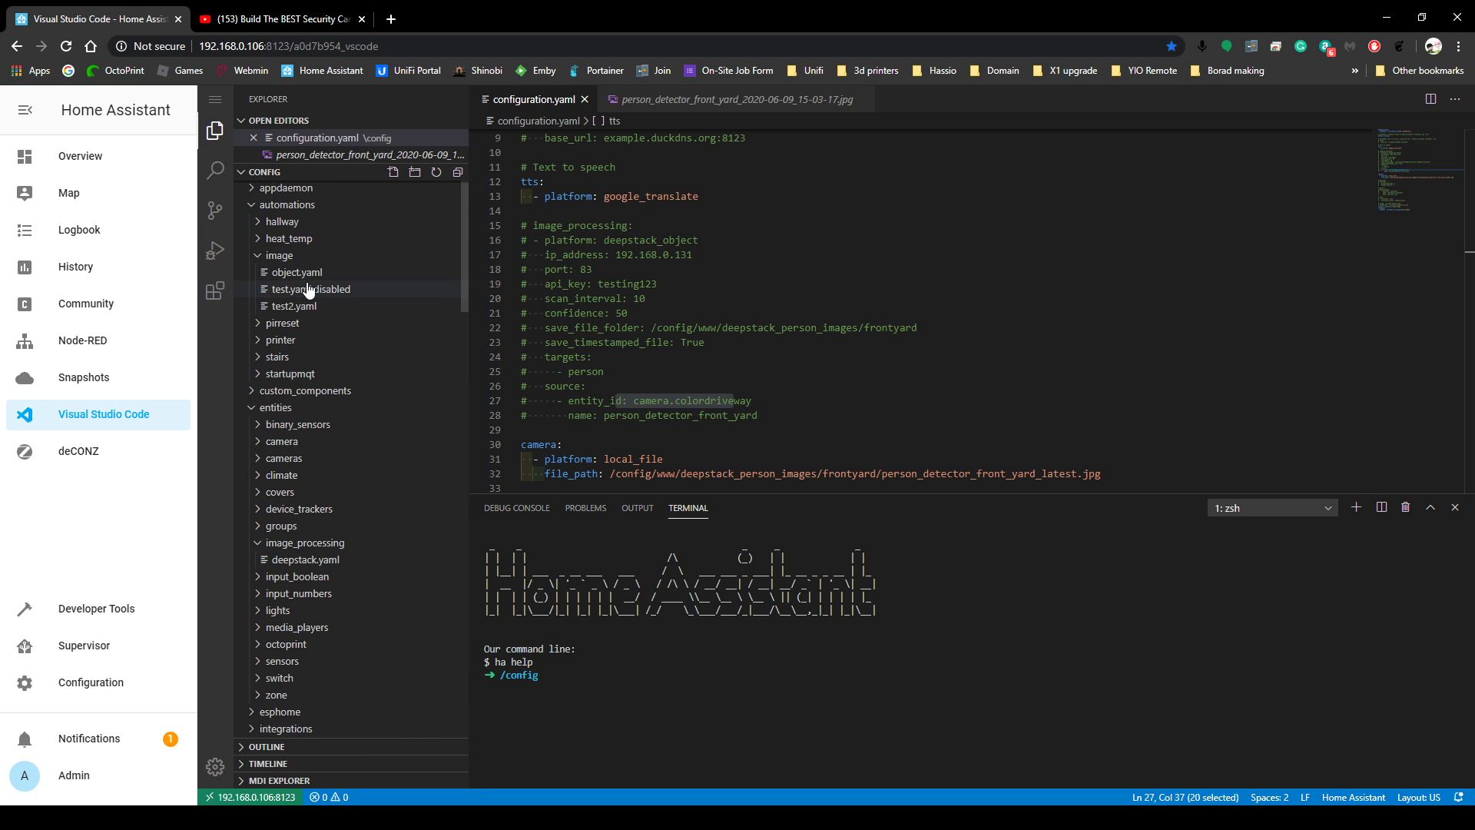
Open object.yaml and highlight its alias and color_night_motion off-to-on trigger lines
click(271, 275)
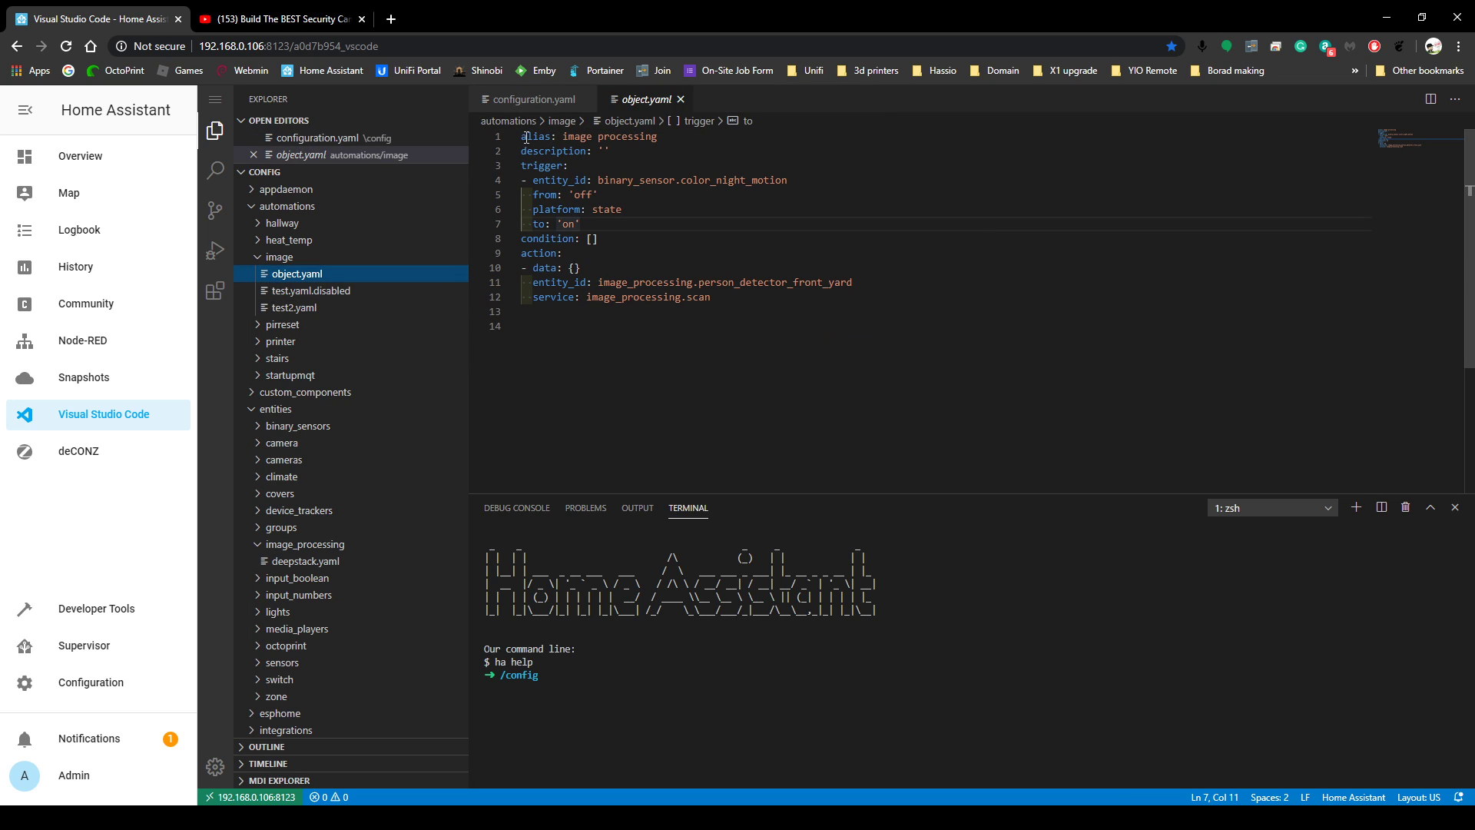
drag(527, 138, 839, 294)
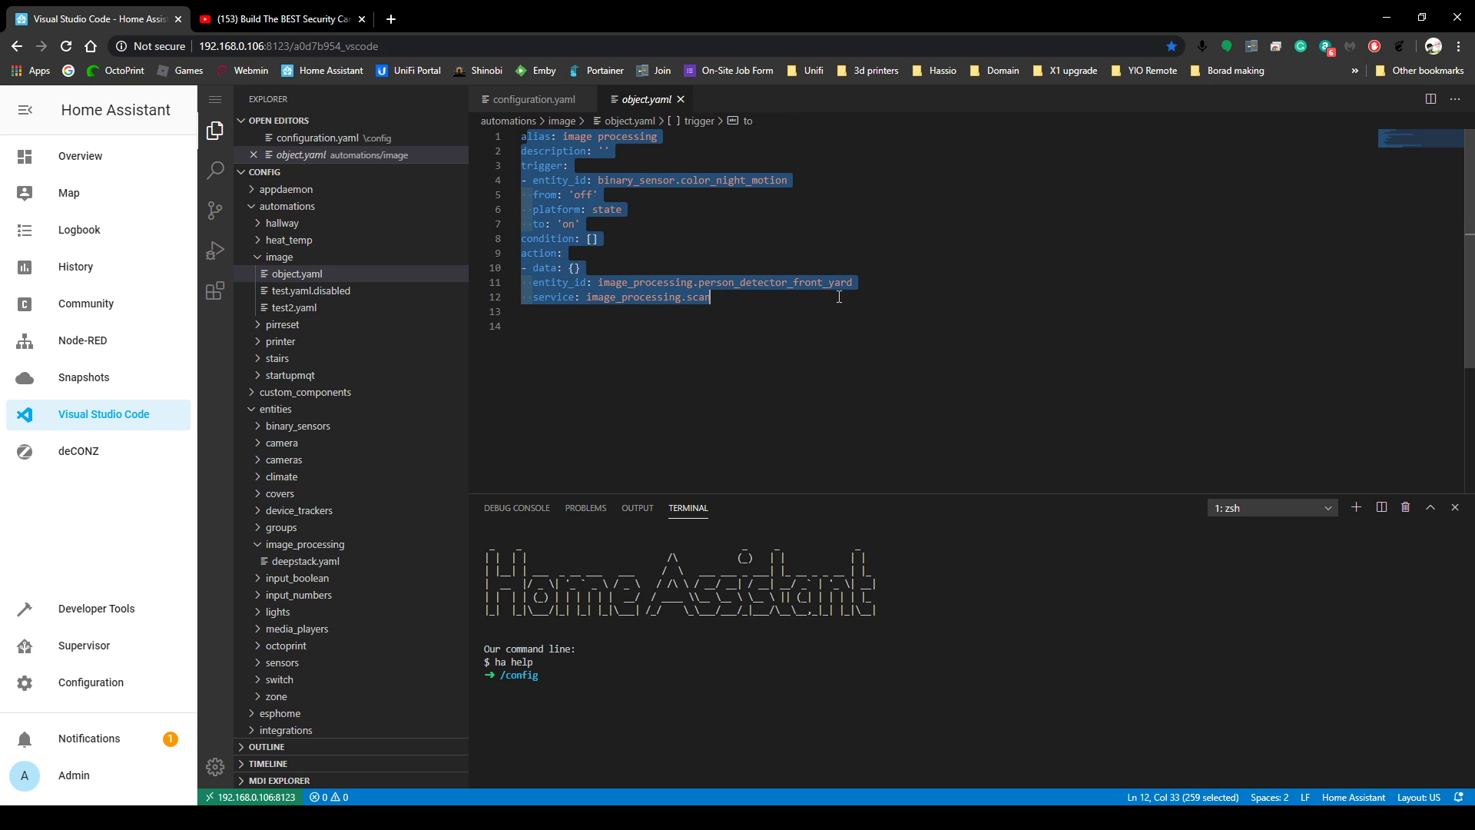
drag(799, 195, 801, 179)
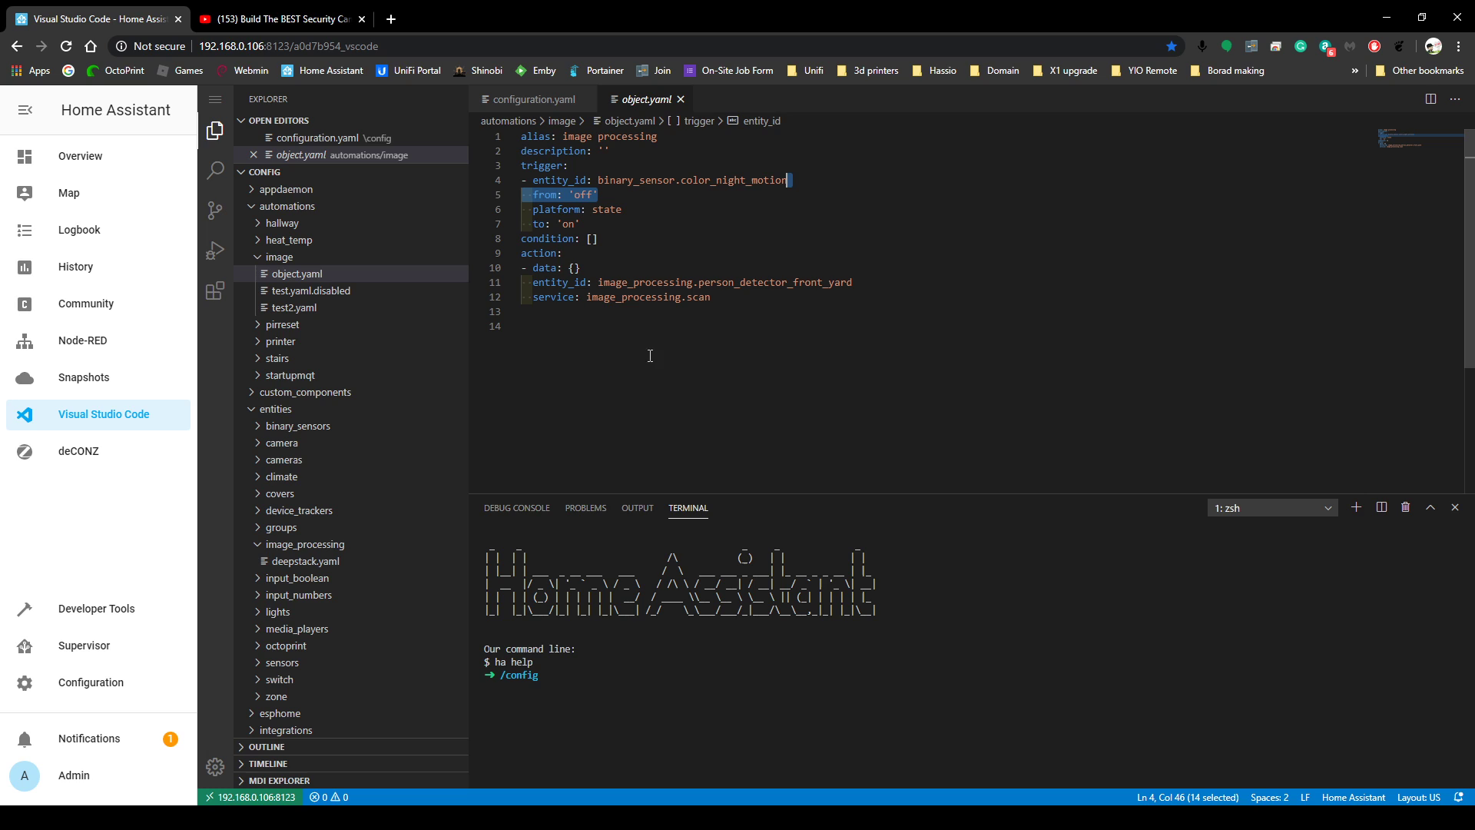
scroll(331, 676, down, 2)
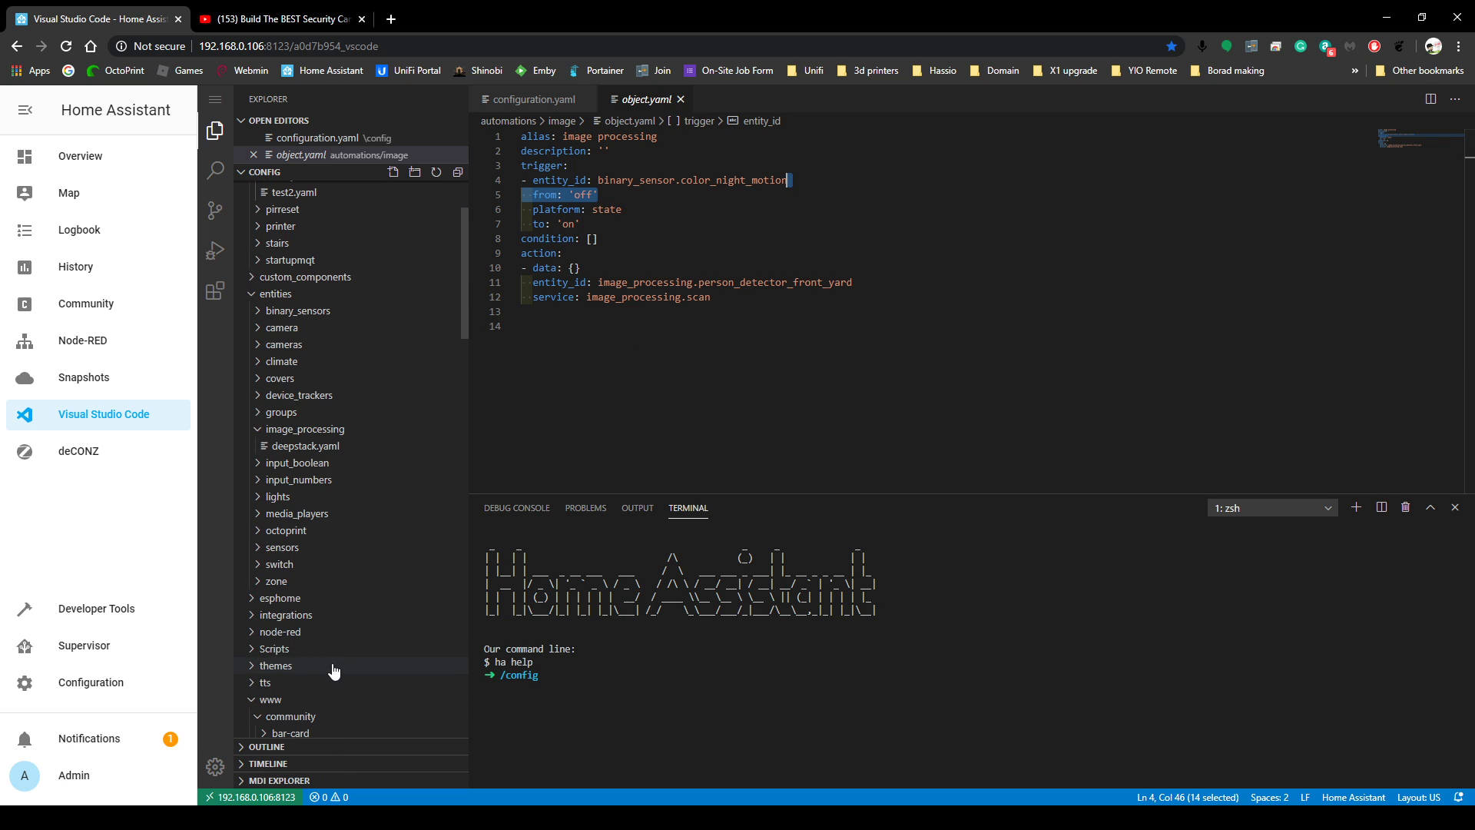
scroll(334, 667, up, 2)
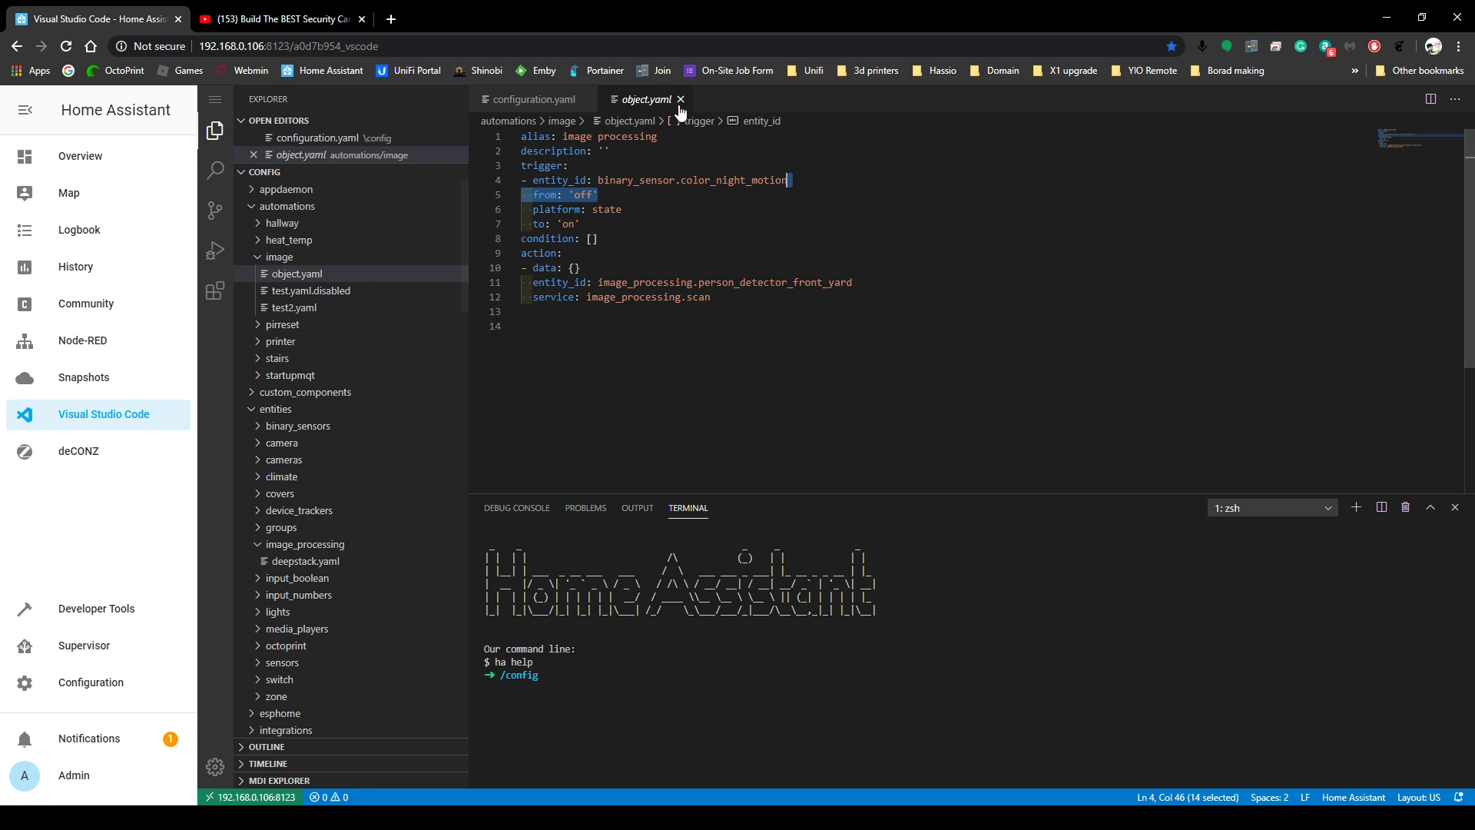
Open test2.yaml and highlight the 'Somebody Detected' message, image path, notify service and person filter
click(329, 310)
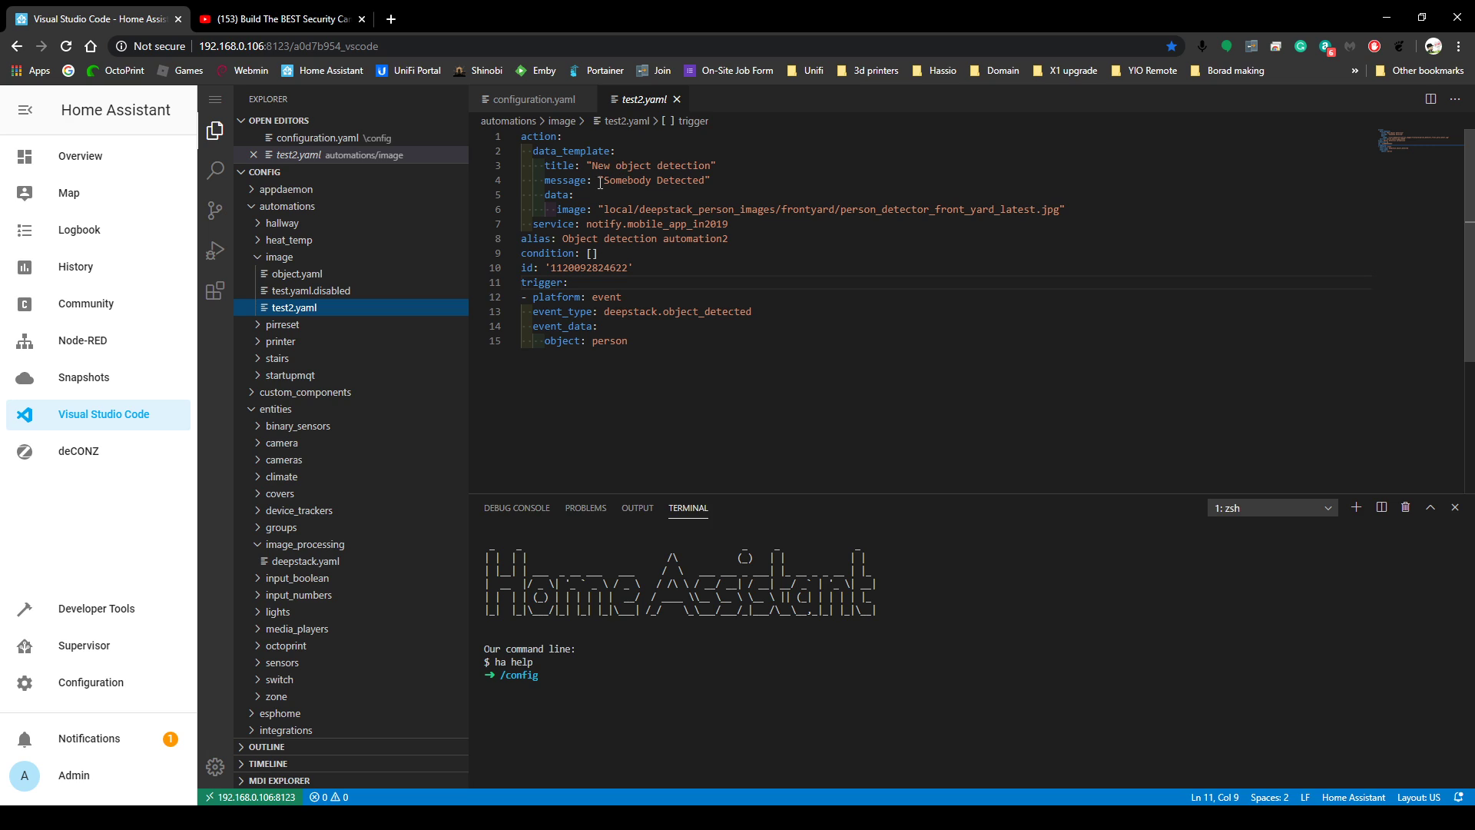
drag(569, 180, 710, 180)
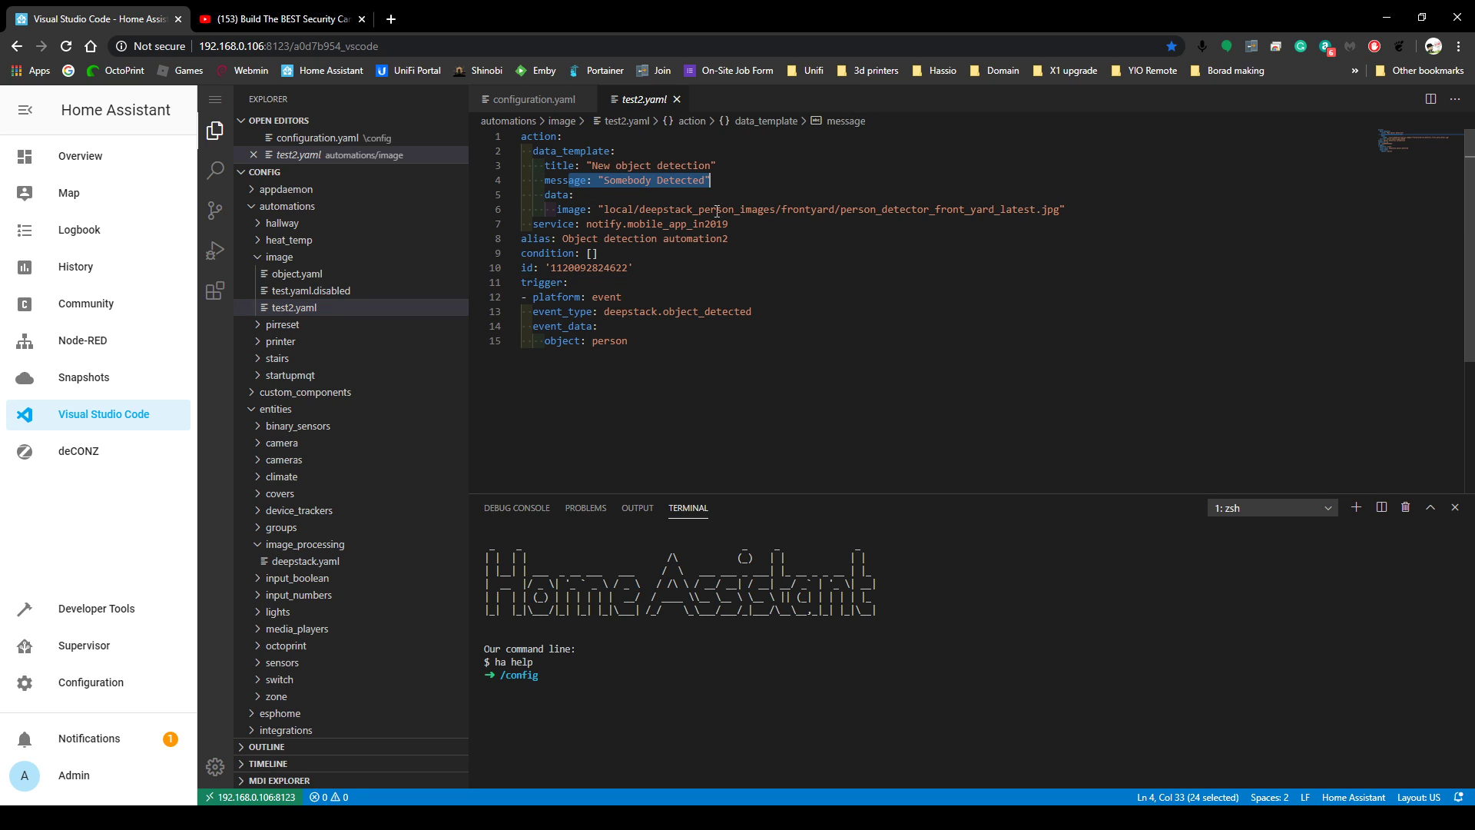
drag(582, 210, 1072, 211)
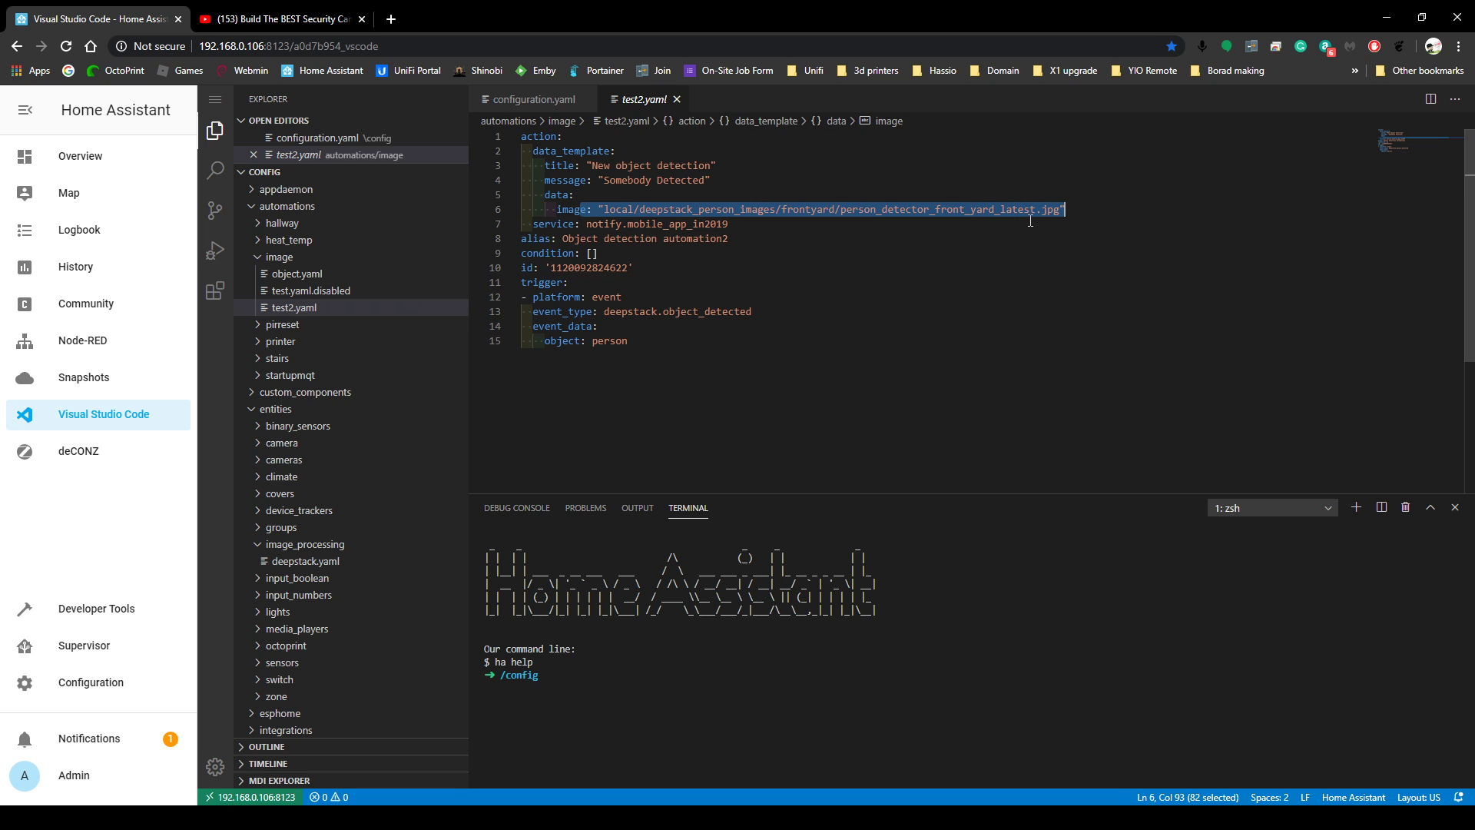
drag(586, 224, 760, 227)
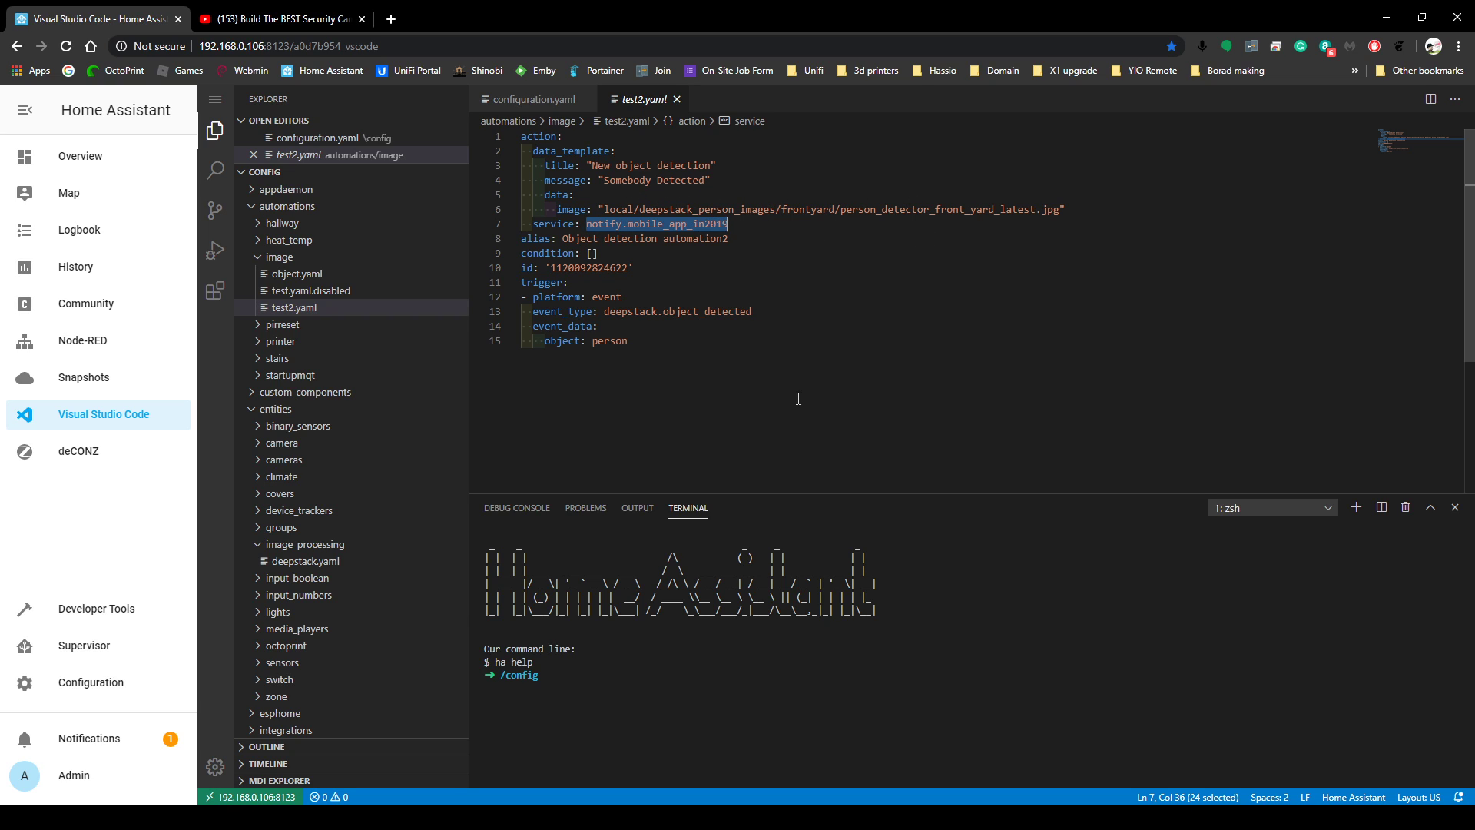
drag(859, 360, 528, 346)
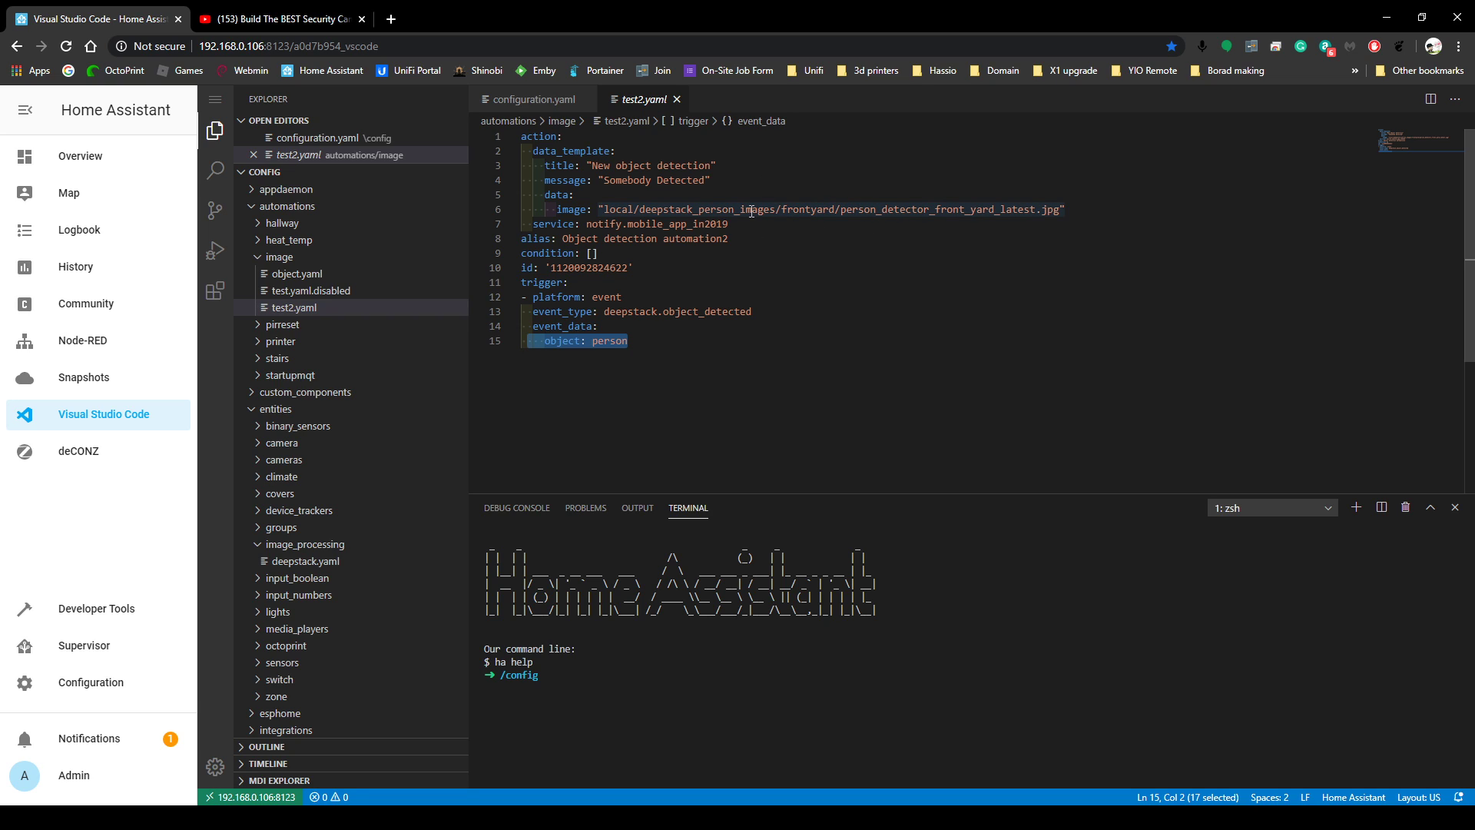
click(748, 372)
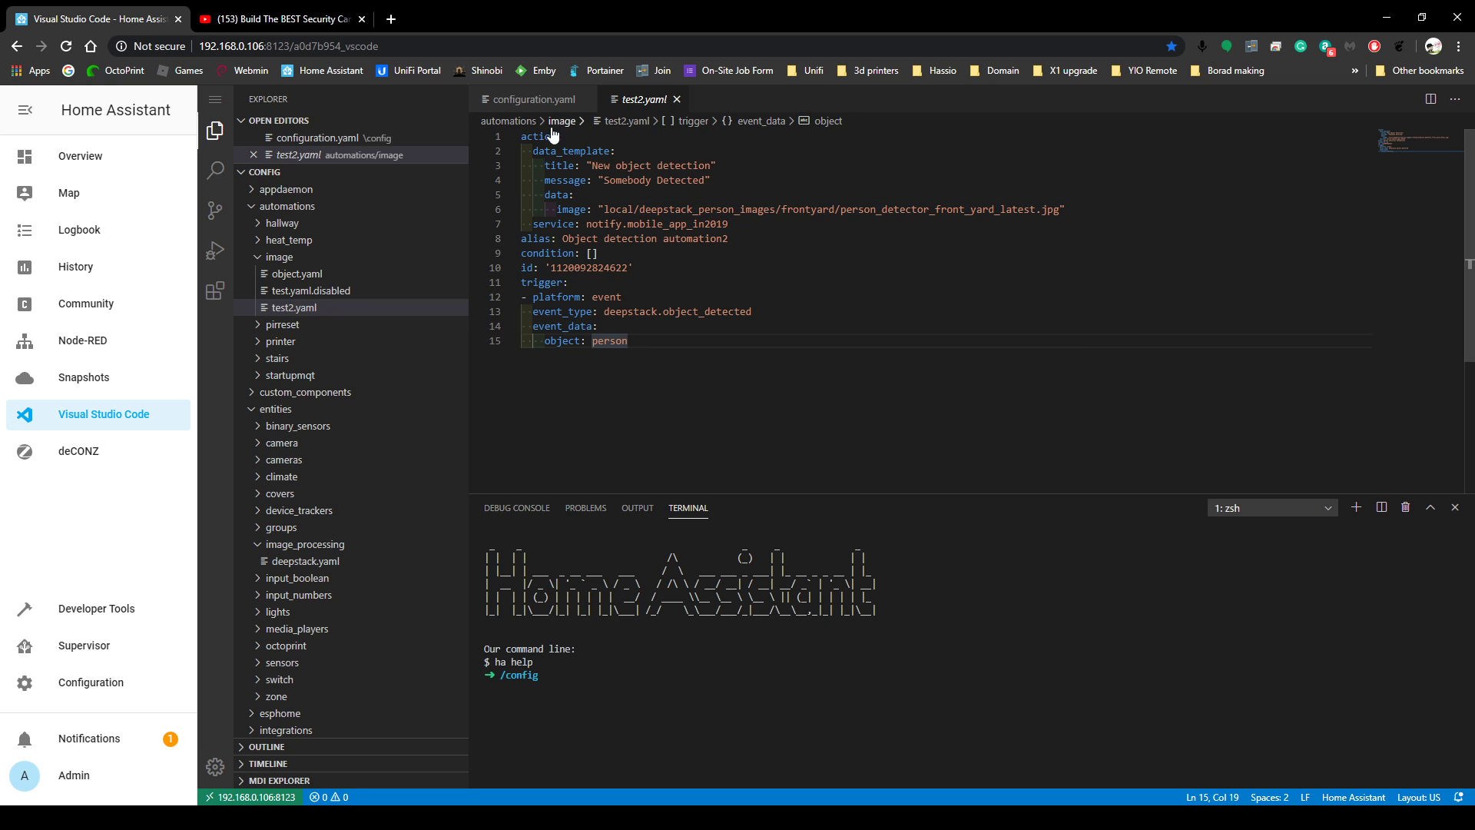
Review person_detector_front_yard attributes on Overview, then show the Local File camera full size
click(101, 164)
scroll(1227, 342, down, 3)
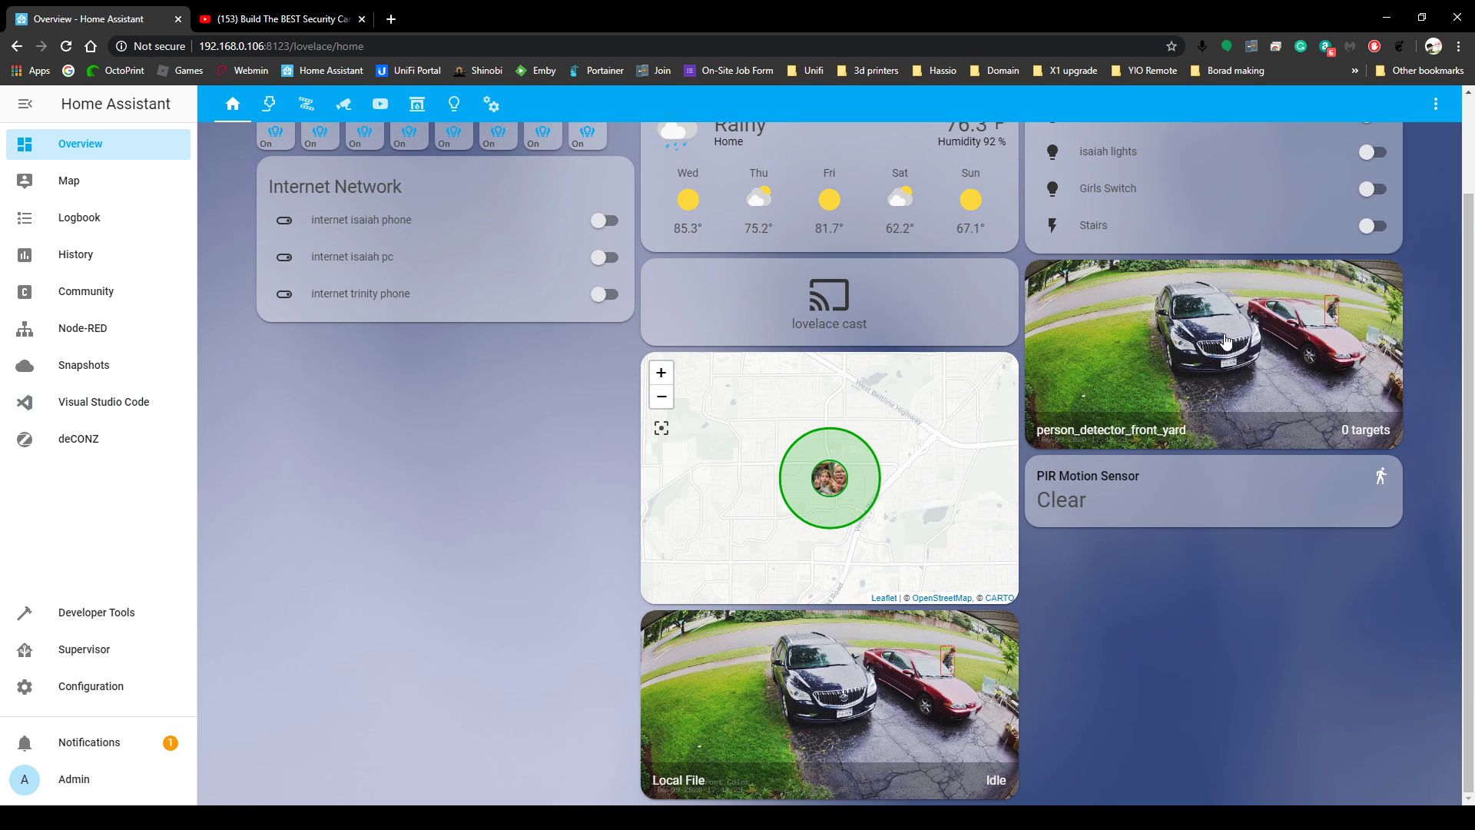
click(1227, 343)
scroll(806, 323, down, 2)
drag(838, 255, 814, 773)
scroll(834, 297, up, 2)
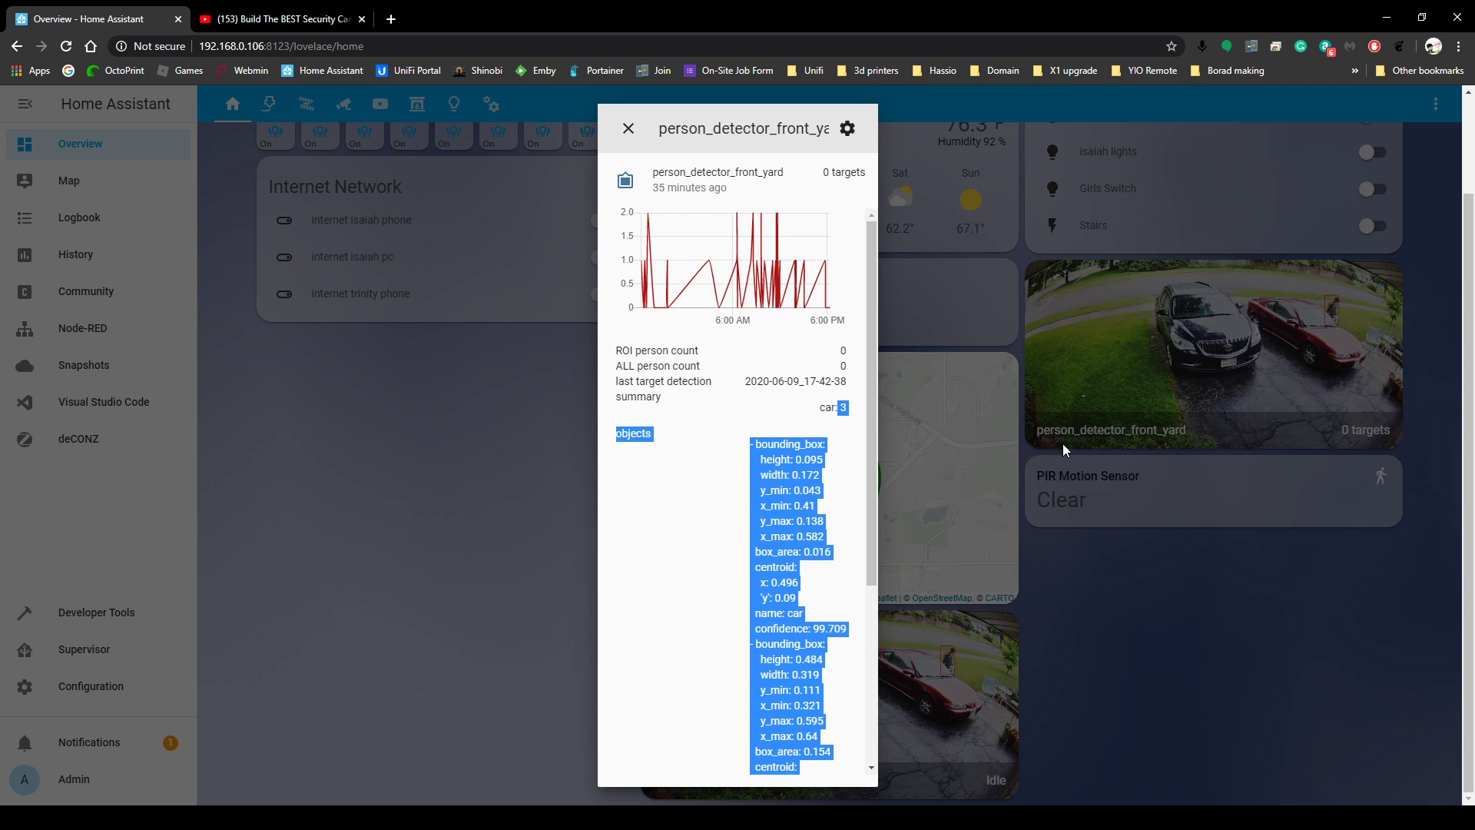
drag(825, 407, 841, 400)
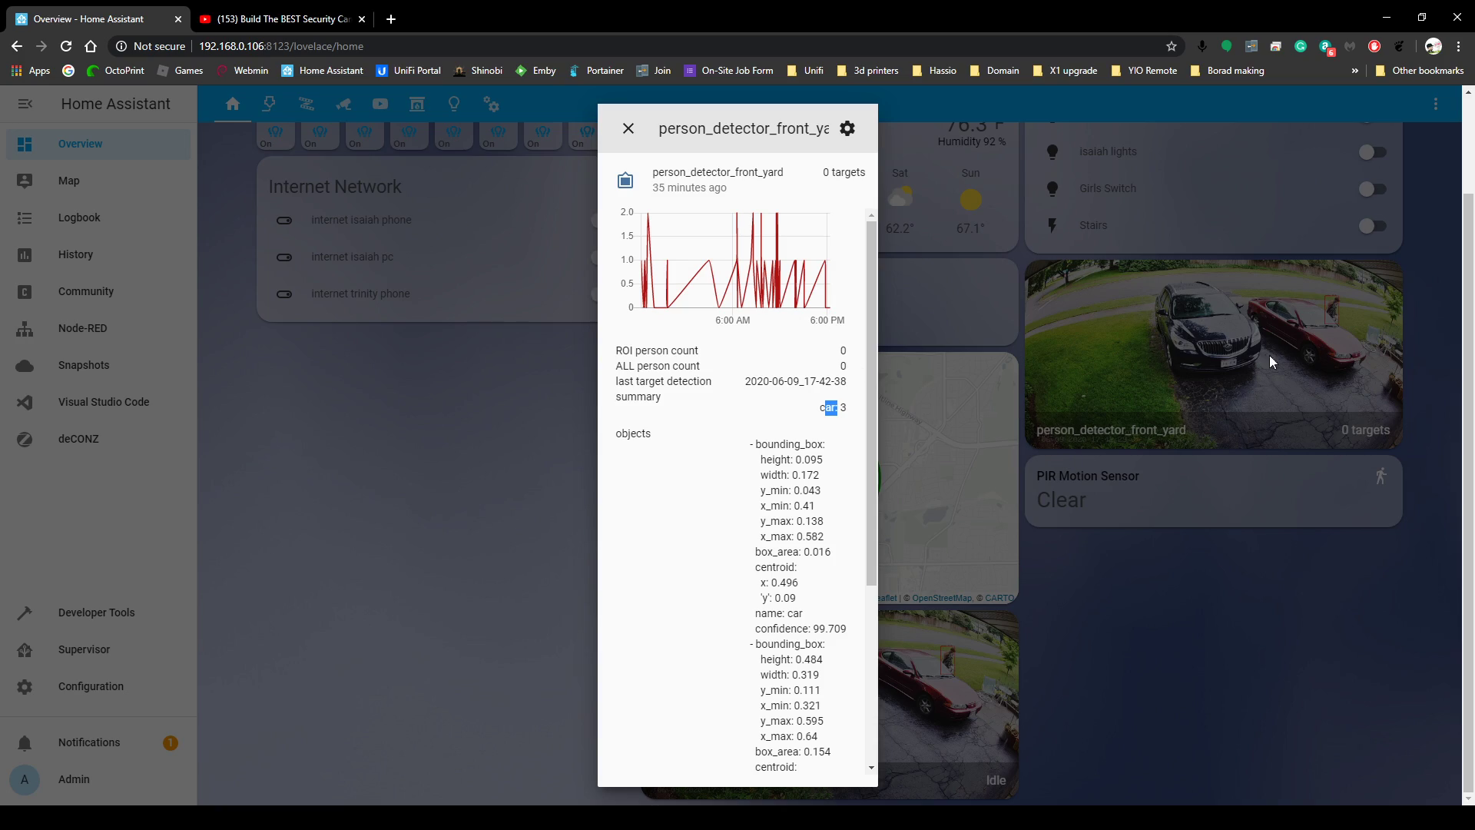
click(1280, 661)
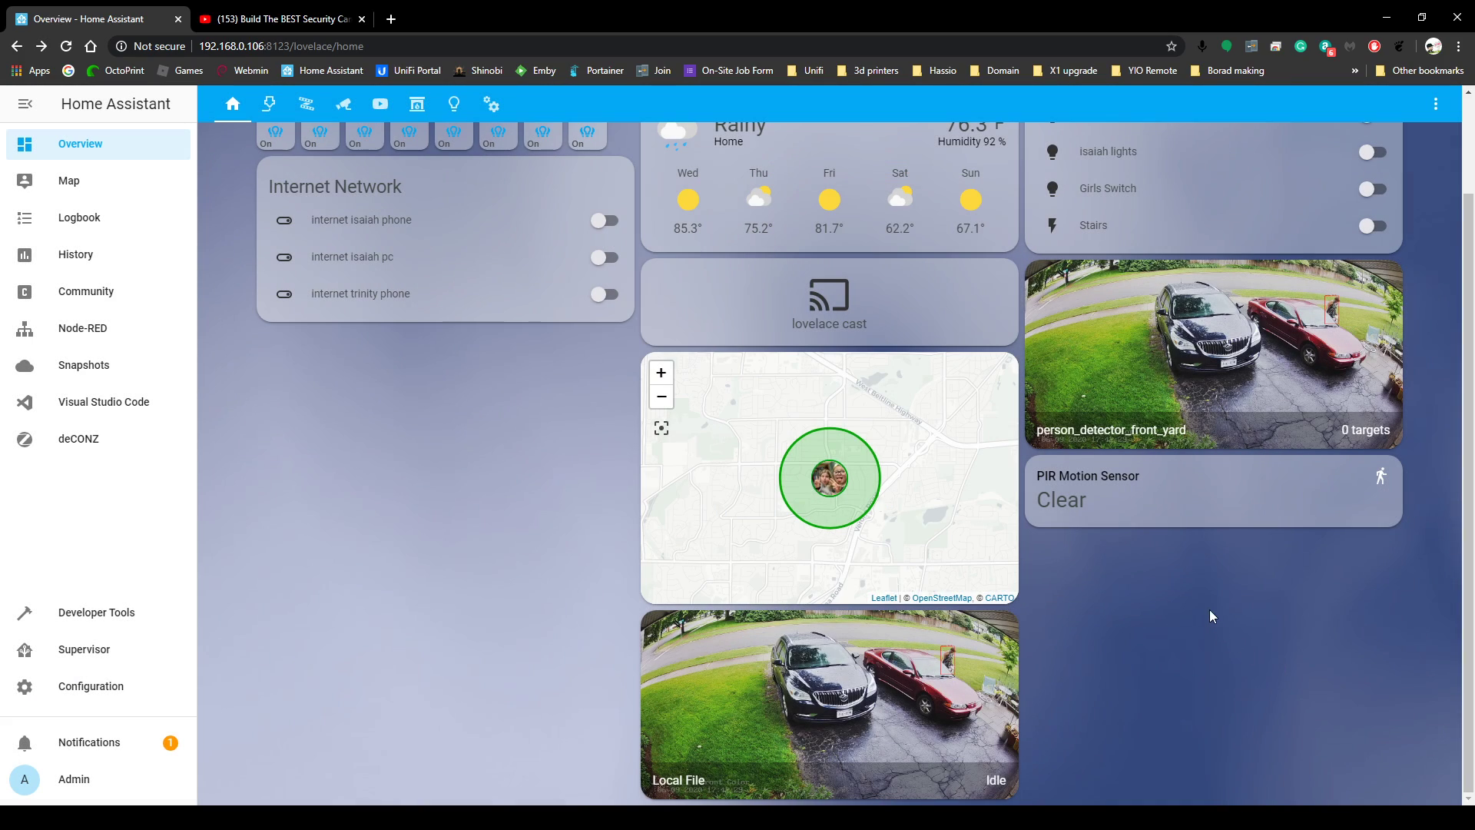
click(907, 707)
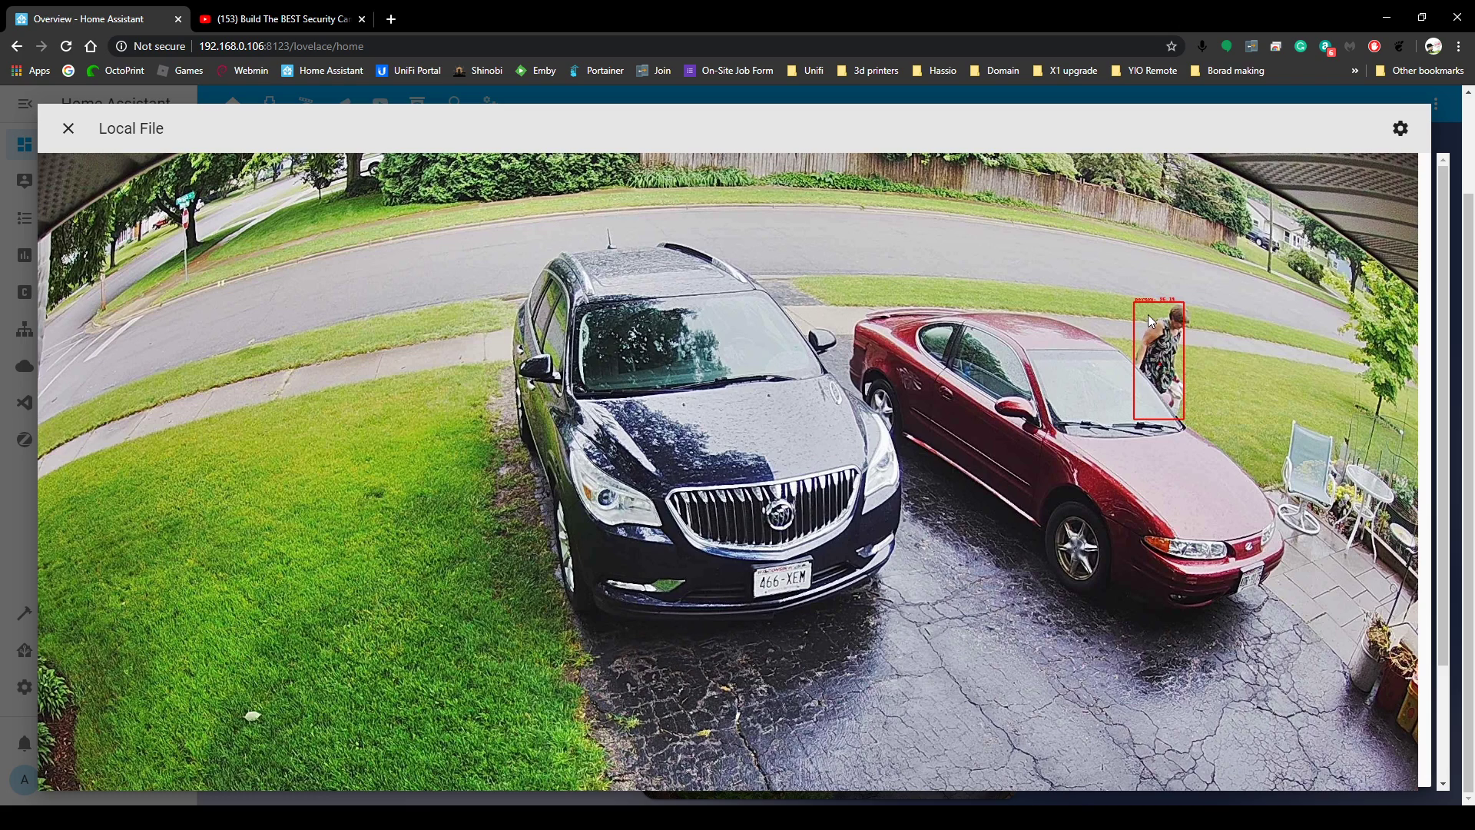
Close the Local File image and scroll the Overview dashboard back to the top
scroll(1269, 390, down, 2)
scroll(1270, 391, up, 2)
click(69, 128)
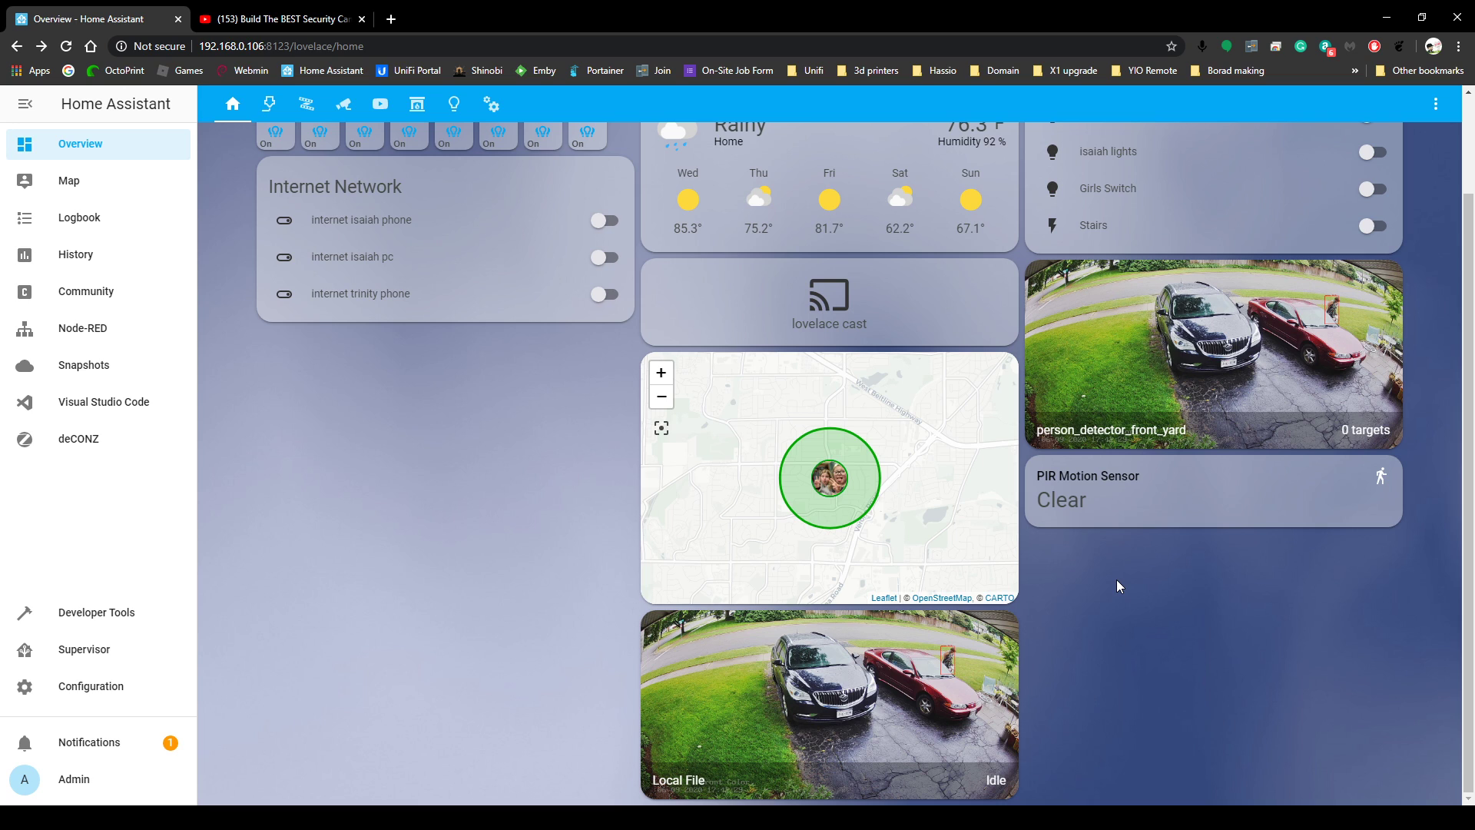
scroll(1117, 579, up, 2)
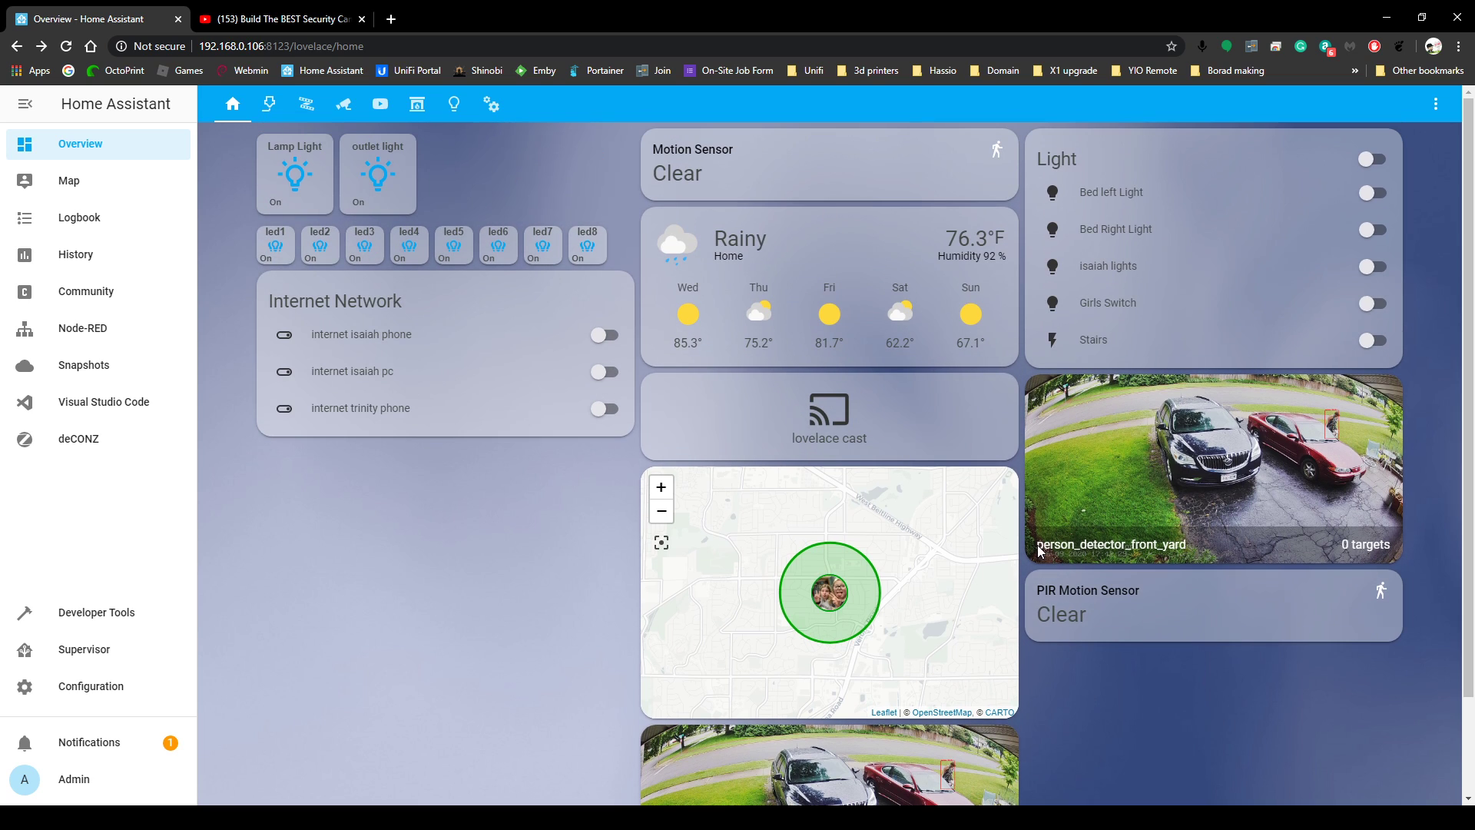